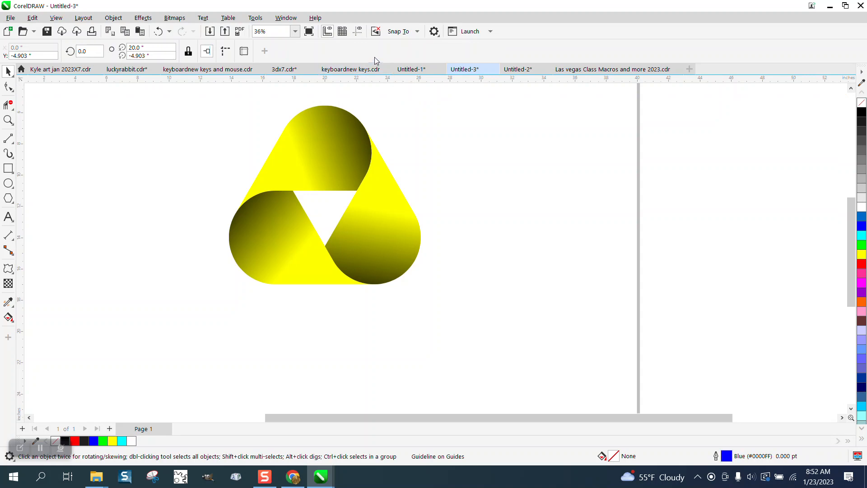
Move the finished yellow logo onto the page's right edge and draw a rectangle about 12.7 by 6.3 inches in the cleared space.
drag(217, 142, 486, 333)
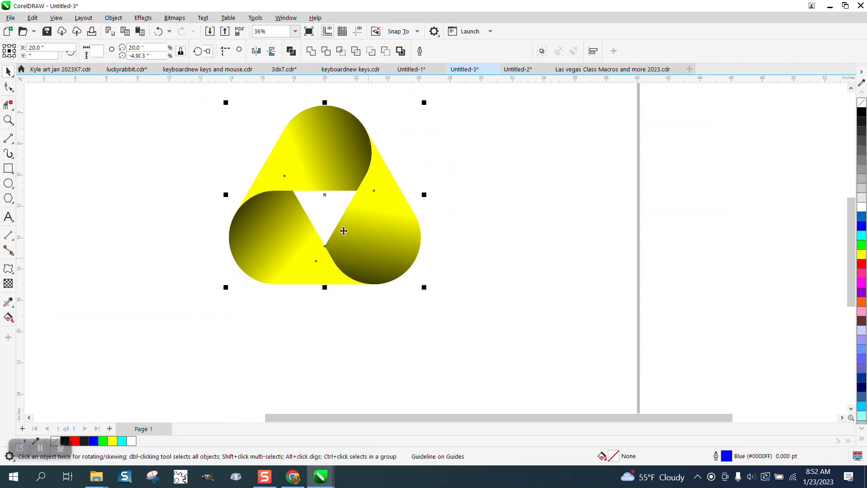
drag(325, 196, 639, 196)
click(8, 169)
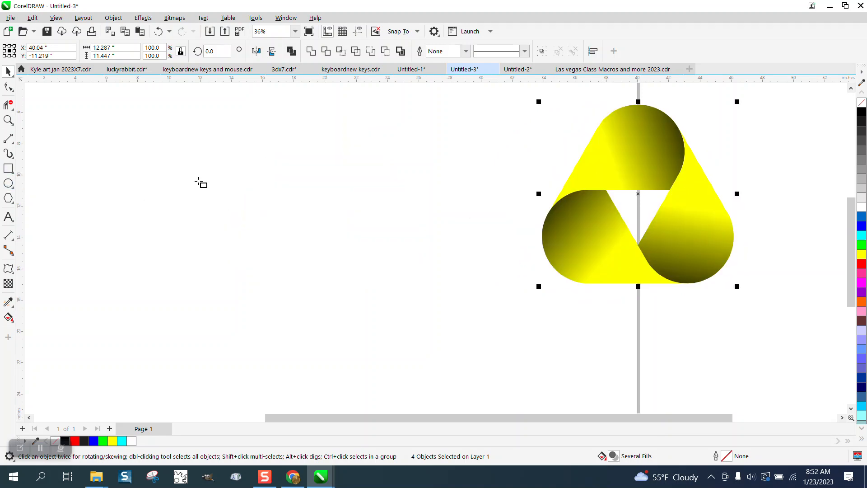
drag(198, 173, 396, 271)
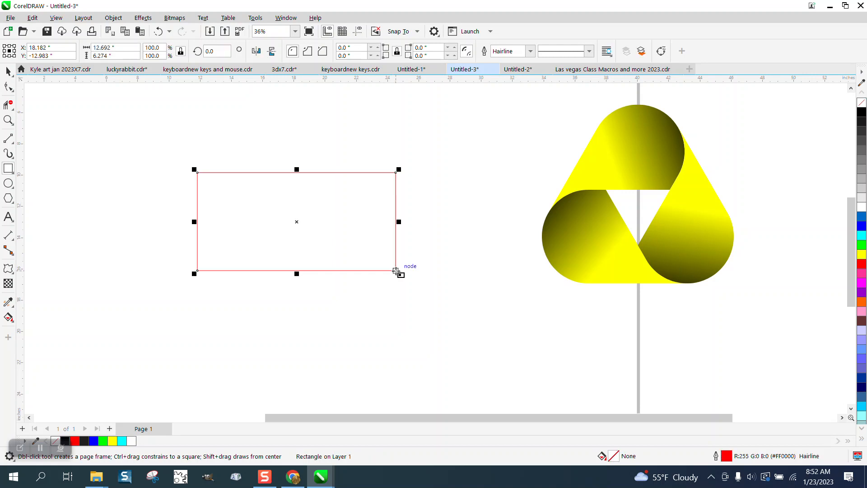
Set the rectangle's height to 6 inches in proportion and round all its corners with a 3-inch radius.
double_click(120, 55)
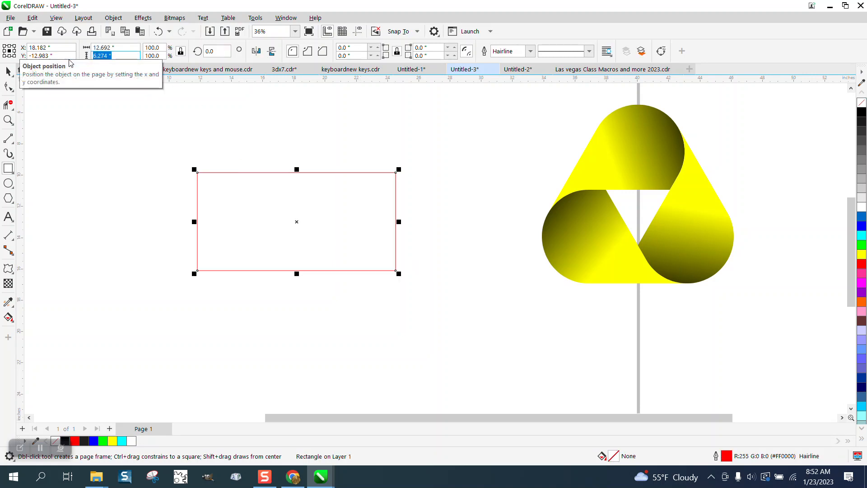
text(6)
key(Return)
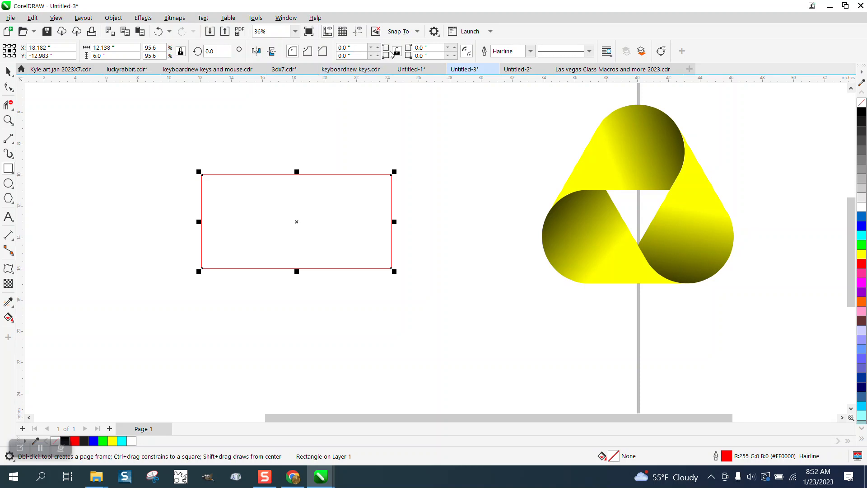
click(352, 48)
text(3)
key(Return)
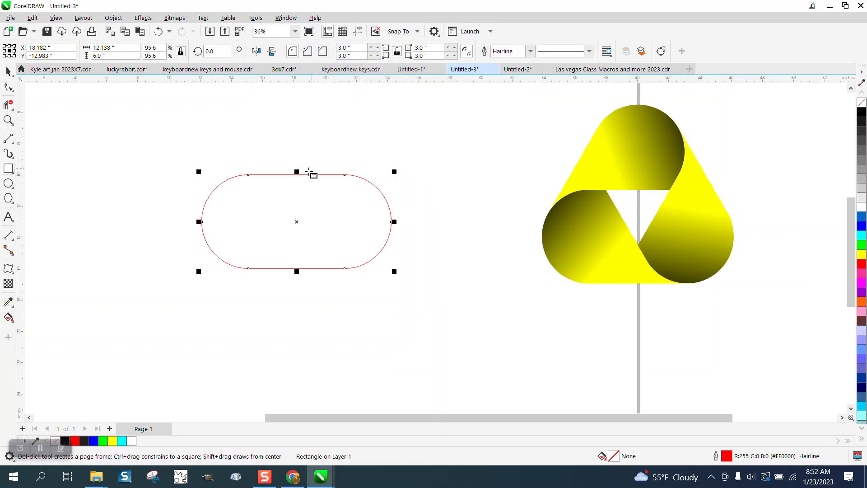
key(space)
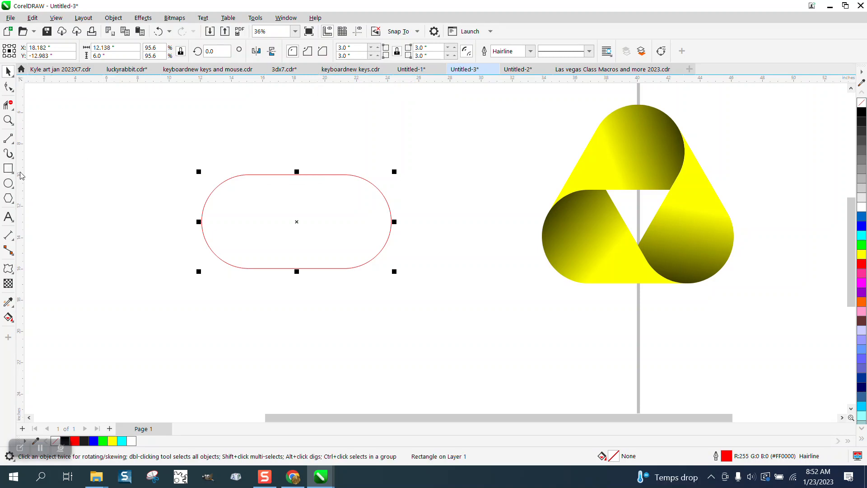
Draw a circle beside the rounded rectangle and set its diameter to 6 inches.
click(8, 183)
drag(173, 132, 106, 221)
click(111, 47)
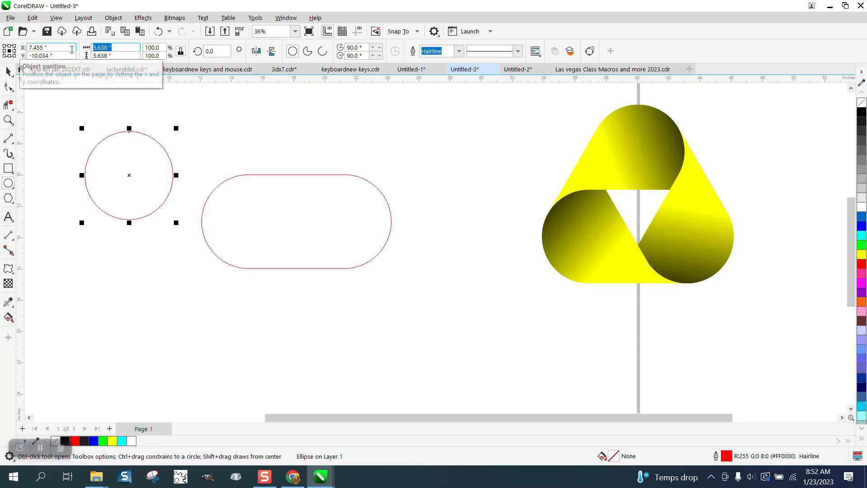
text(6)
key(Return)
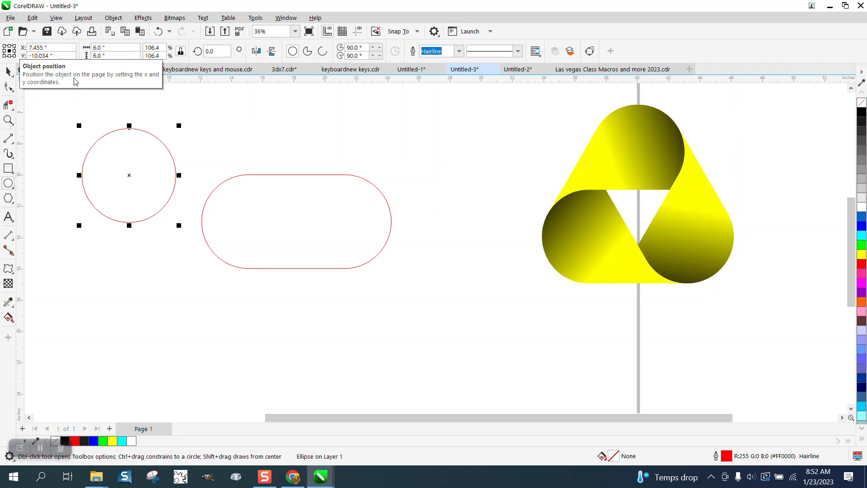
Centre the circle on the page, centre the rounded rectangle on it, and align the circle with the rectangle's left end.
key(p)
drag(180, 156, 413, 307)
key(Delete)
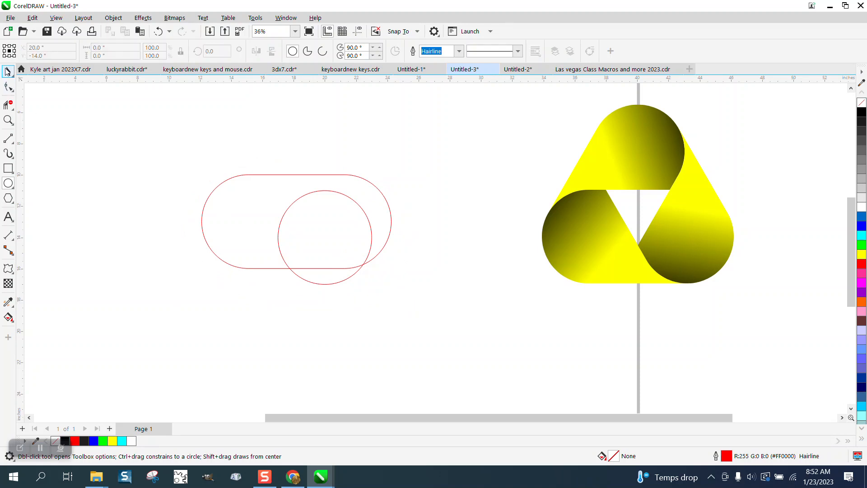
click(8, 72)
drag(132, 122, 511, 348)
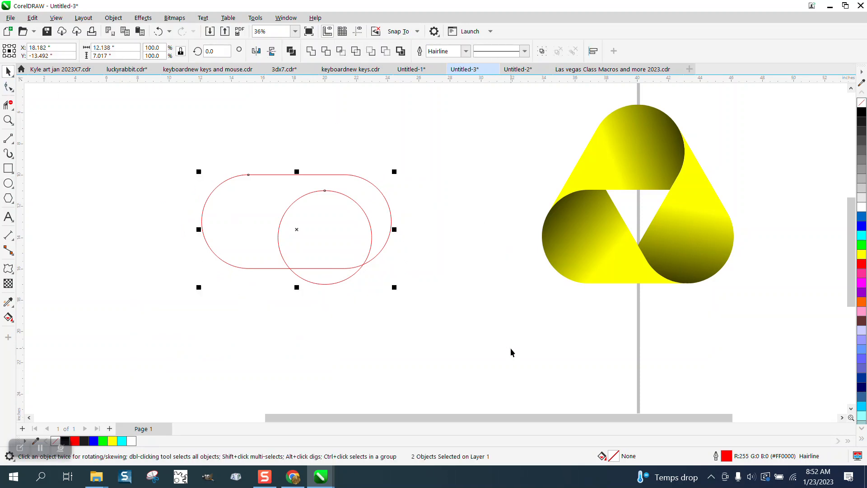
key(e)
key(c)
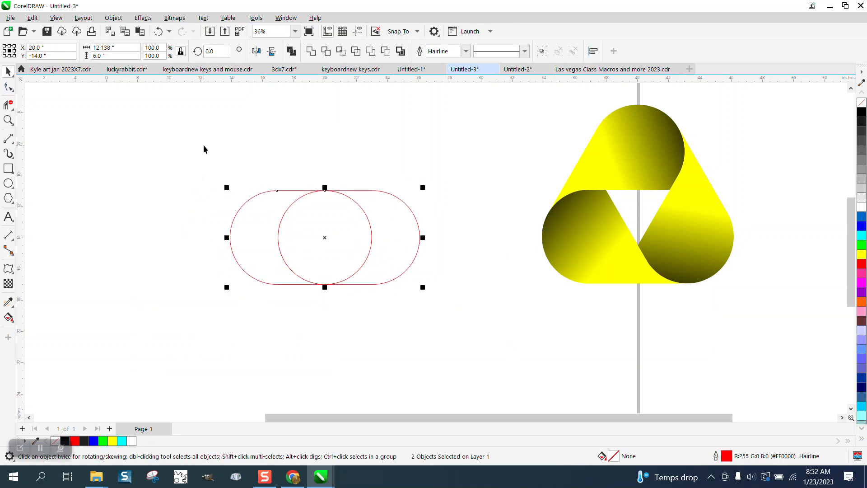
key(l)
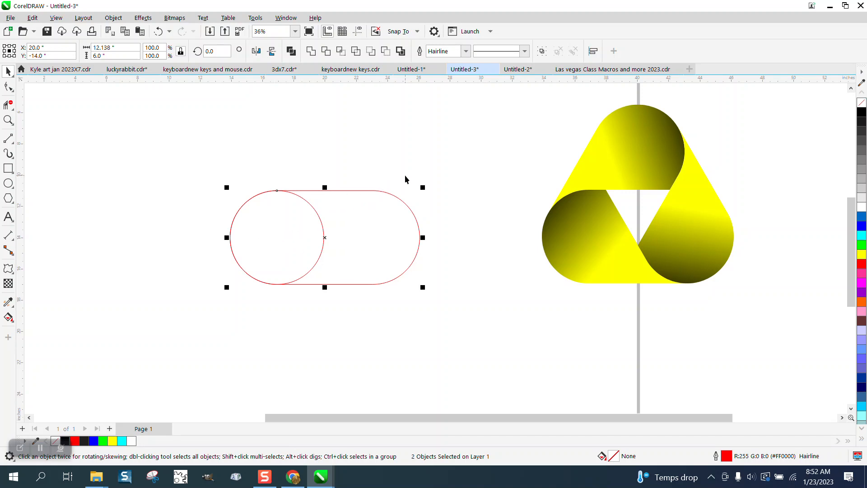
Move the rounded rectangle's rotation centre to the centre of the circle at its left end.
click(397, 192)
click(394, 196)
click(395, 195)
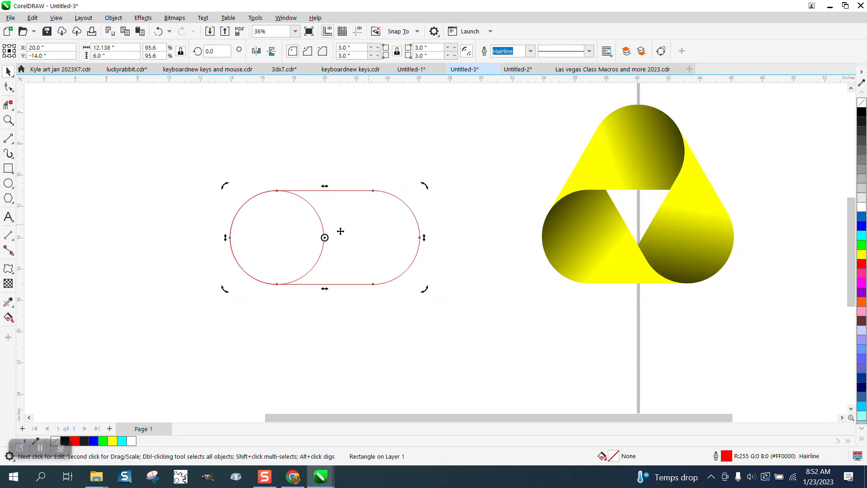
drag(325, 238, 277, 238)
drag(425, 187, 316, 86)
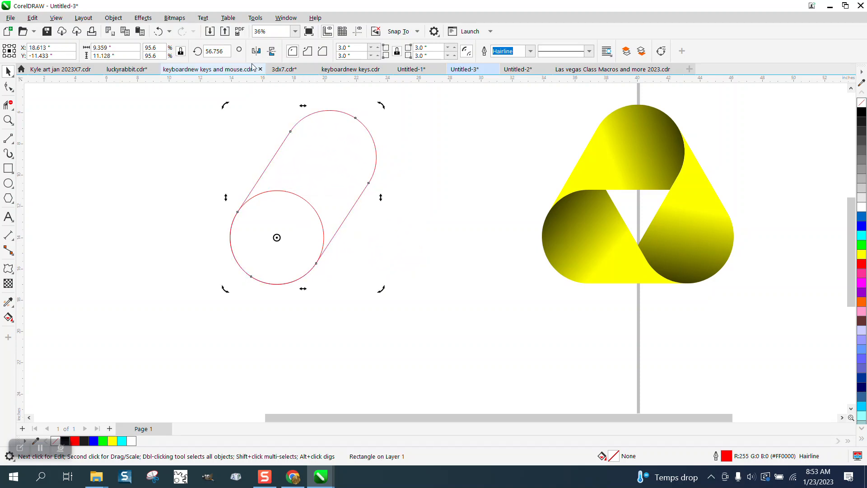
click(225, 51)
drag(227, 51, 187, 54)
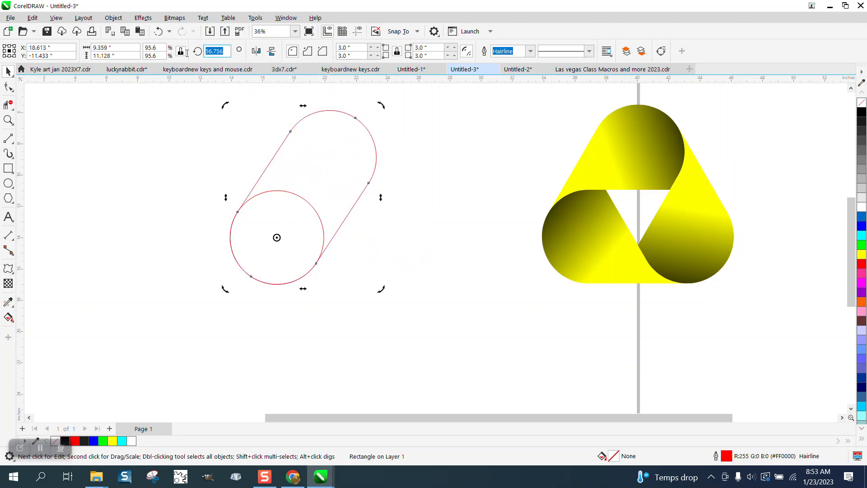
text(60)
key(Return)
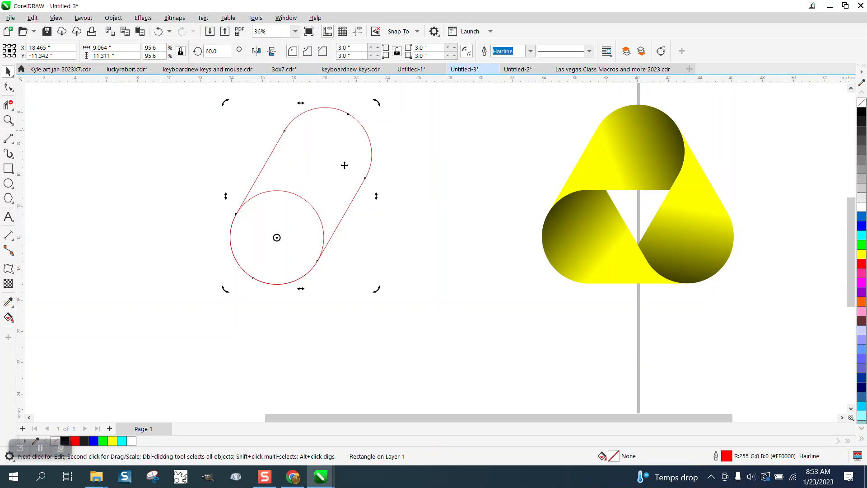
click(333, 216)
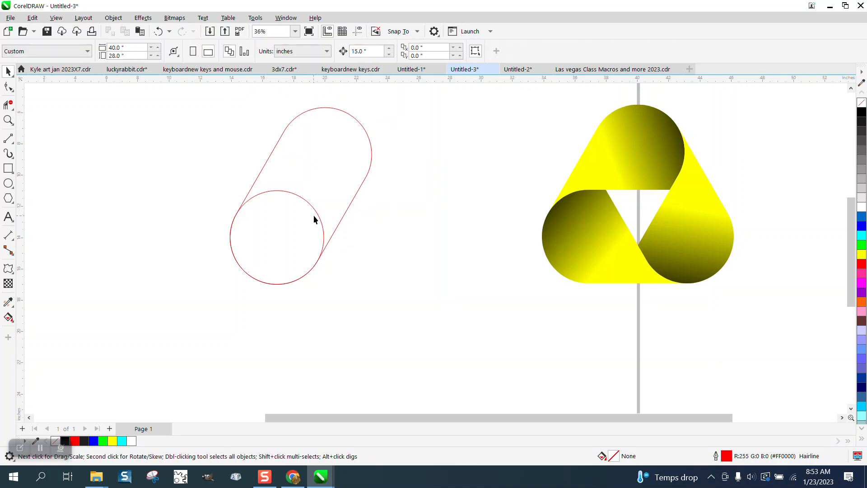
click(158, 31)
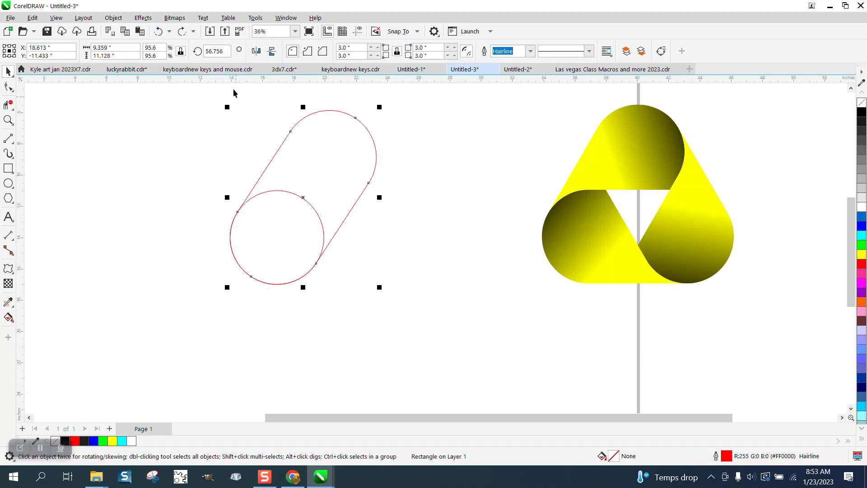
click(159, 31)
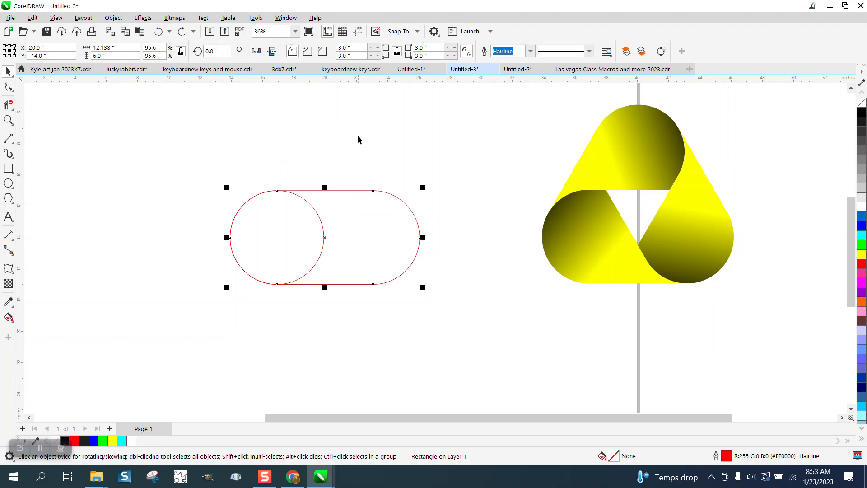
Make a copy of the rounded rectangle rotated 60 degrees about the circle's centre, keeping the horizontal original in place.
drag(217, 51, 202, 51)
text(60)
key(Return)
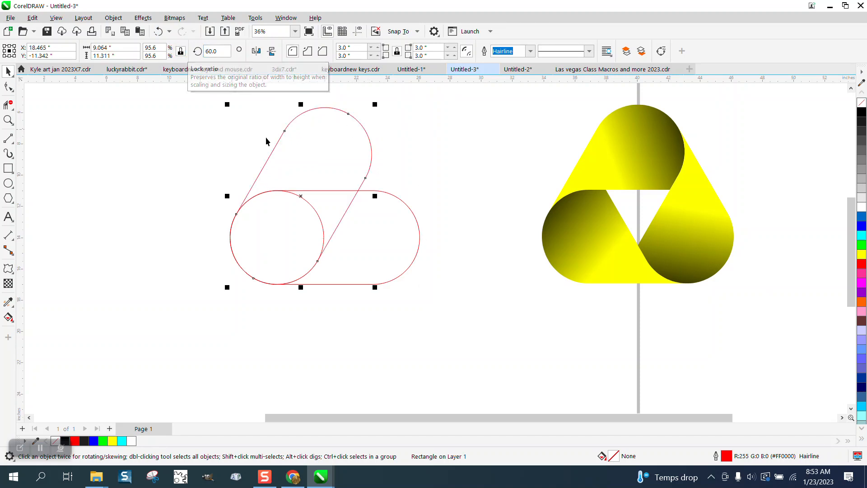
click(361, 209)
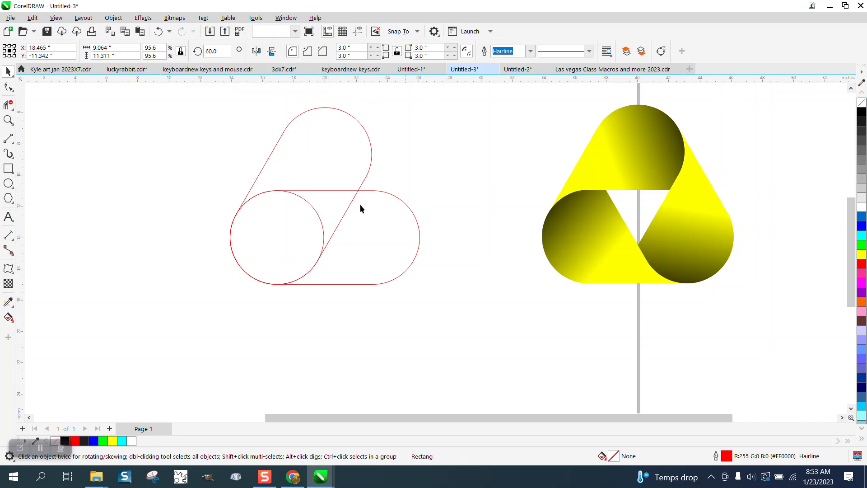
Align the circle with the right end of the horizontal rounded rectangle.
click(317, 214)
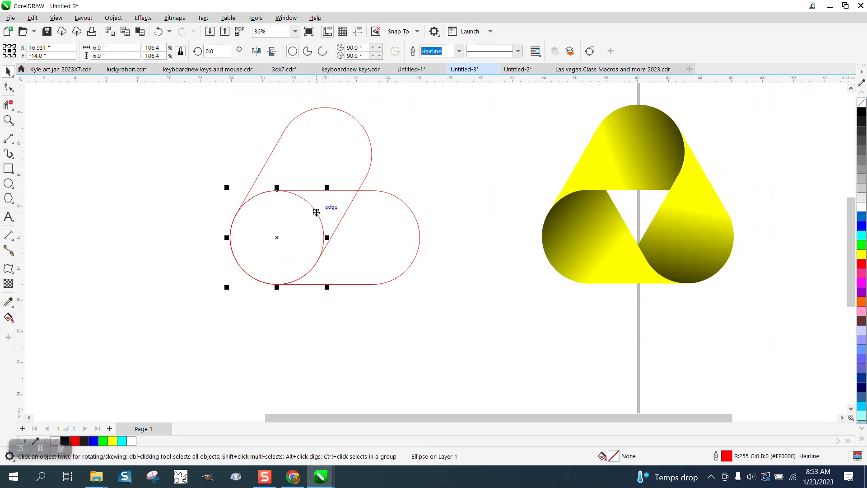
shift+click(414, 217)
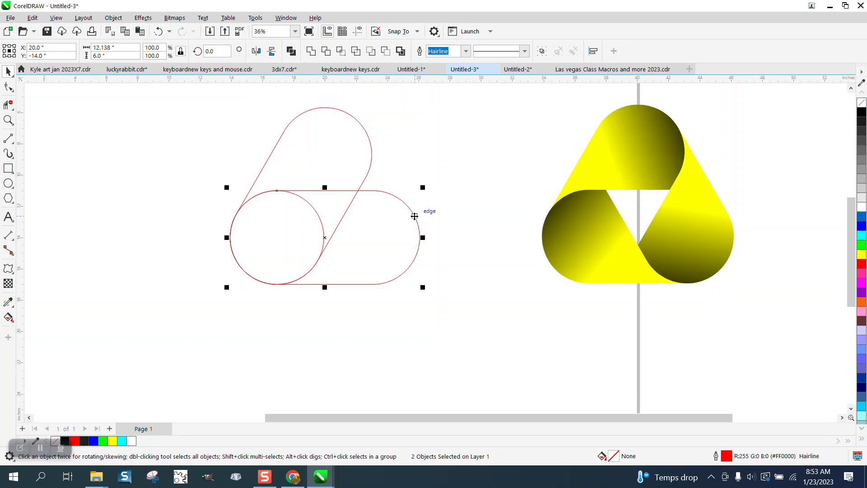
key(r)
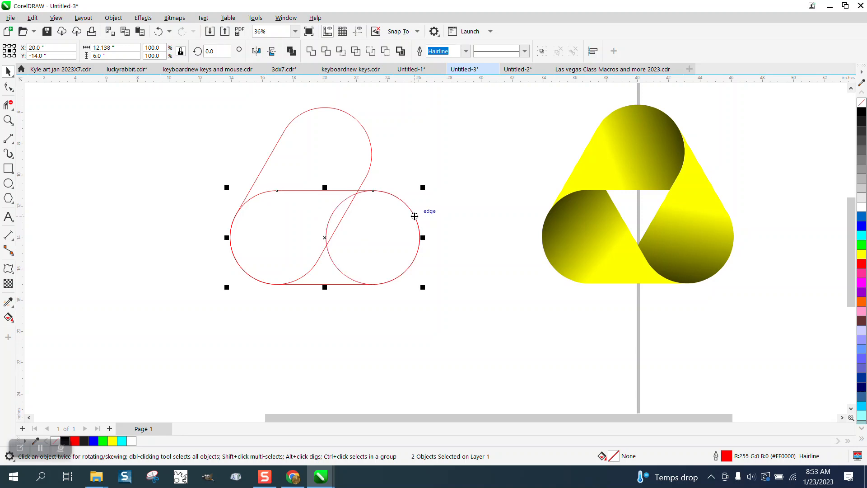
click(338, 177)
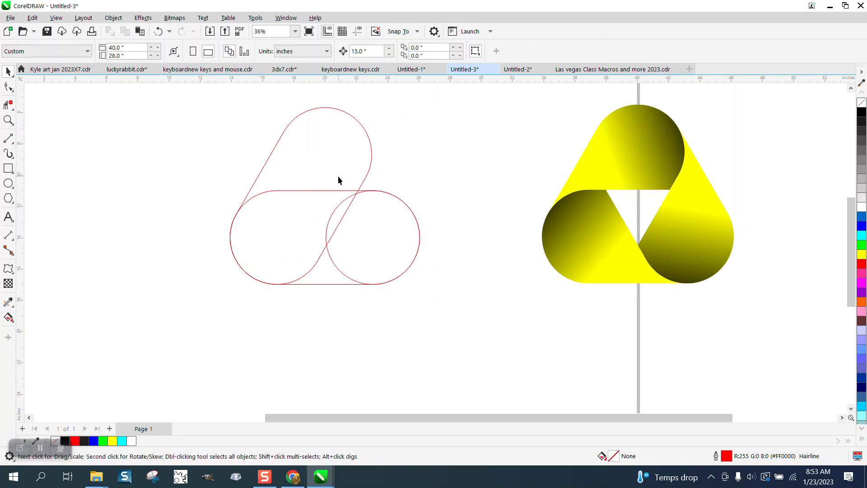
Make a copy of the horizontal rounded rectangle rotated -60 degrees about the centre of the circle at its right end.
click(318, 191)
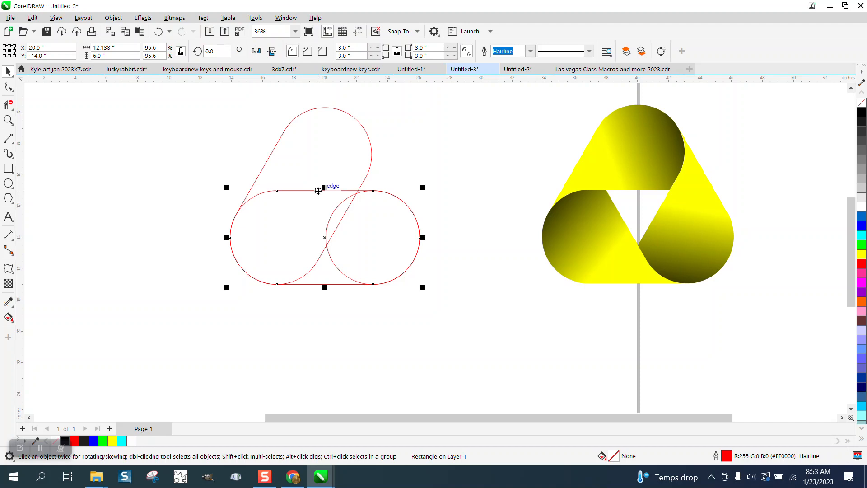
click(326, 237)
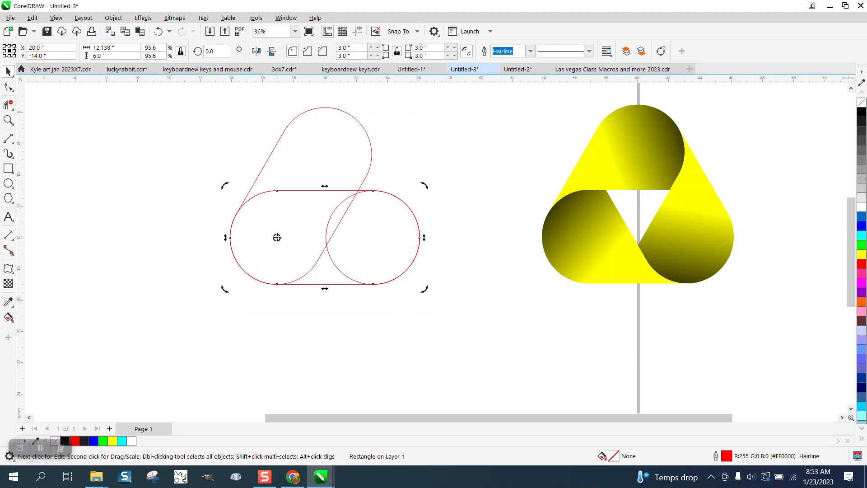
drag(277, 237, 373, 237)
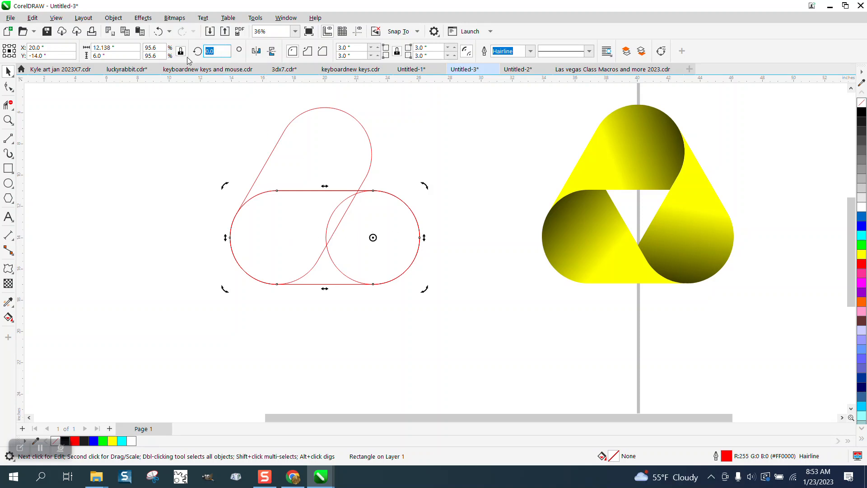
text(-60)
key(Return)
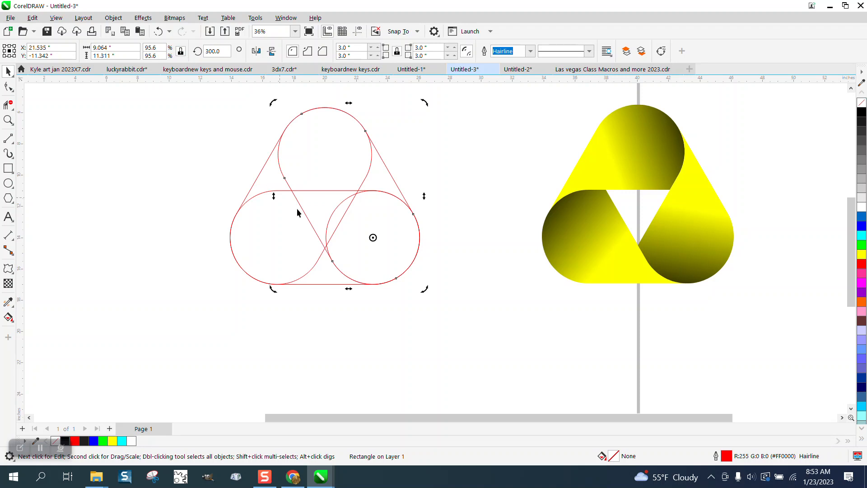
click(439, 203)
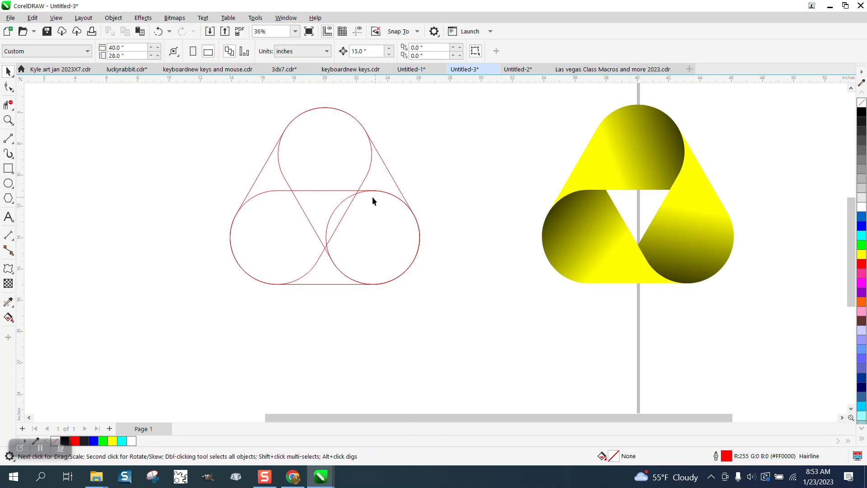
Delete the helper circle at the right end, keeping the three rounded rectangles.
click(346, 200)
key(Escape)
drag(389, 236, 483, 305)
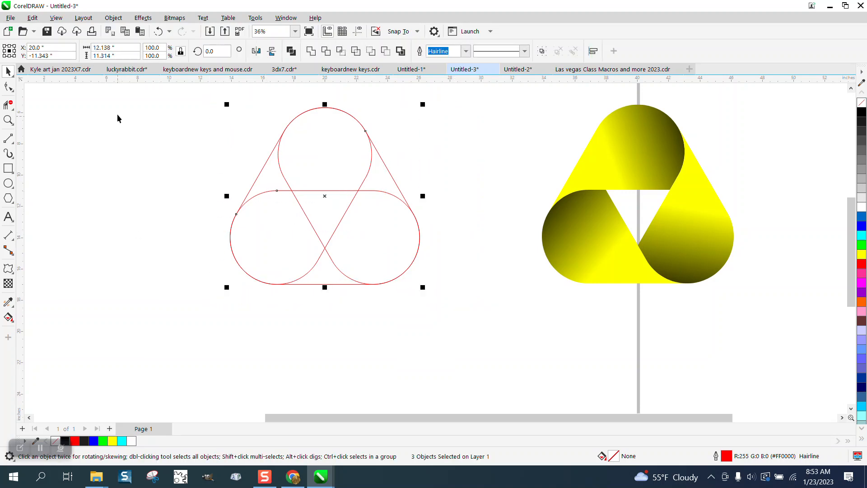
click(122, 121)
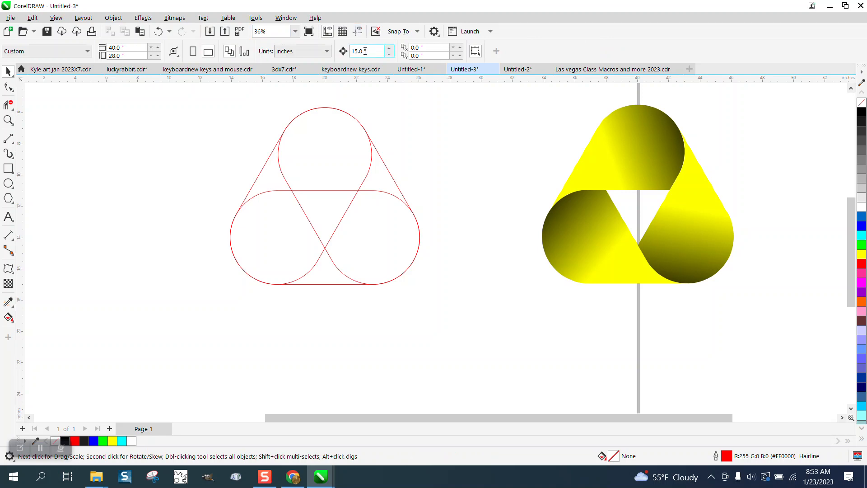
Smart-fill the top rounded region and its adjoining left sliver in blue without an outline, moving each filled piece 15 inches left.
click(8, 318)
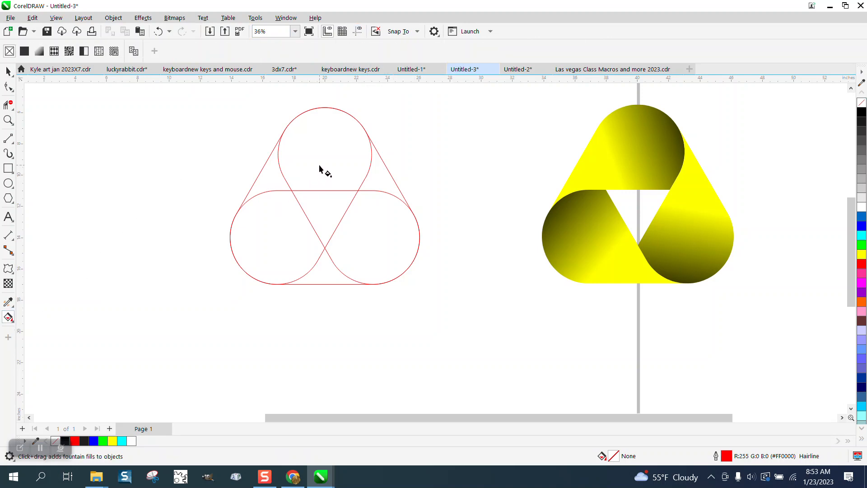
click(15, 322)
click(67, 321)
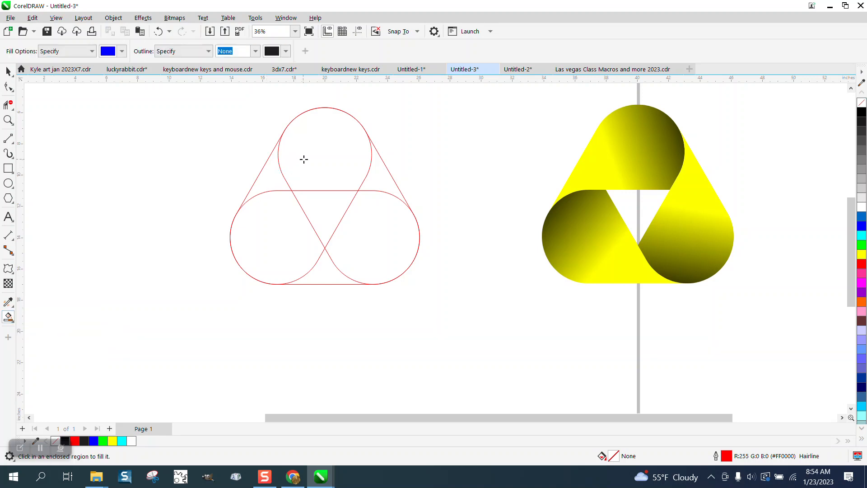
click(304, 158)
key(Left)
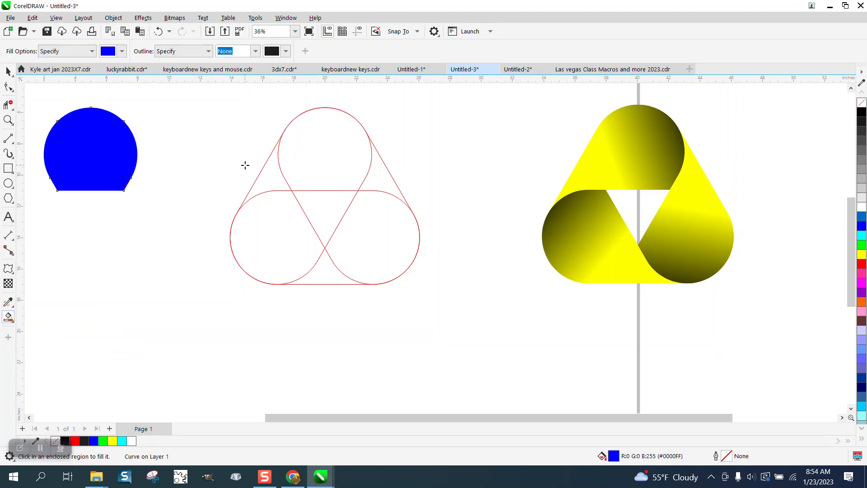
click(270, 177)
key(Left)
scroll(416, 317, down, 2)
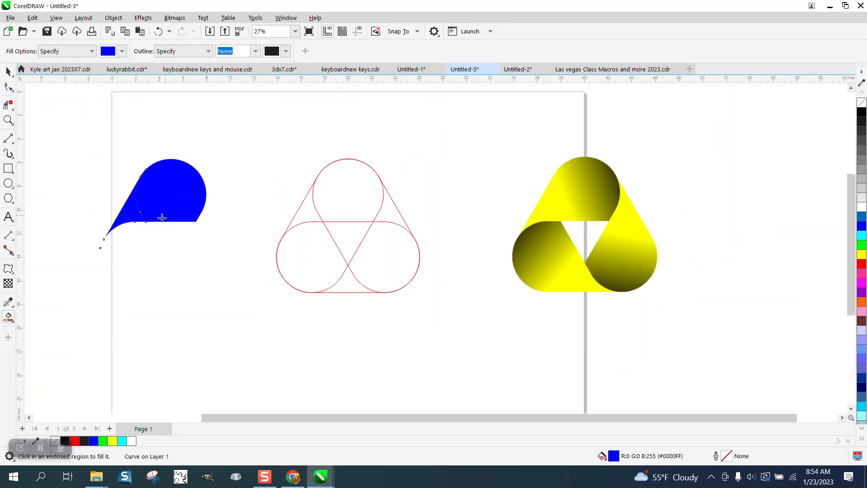
Smart-fill the central triangle in yellow and move the filled piece 15 inches left to meet the blue pieces.
click(122, 51)
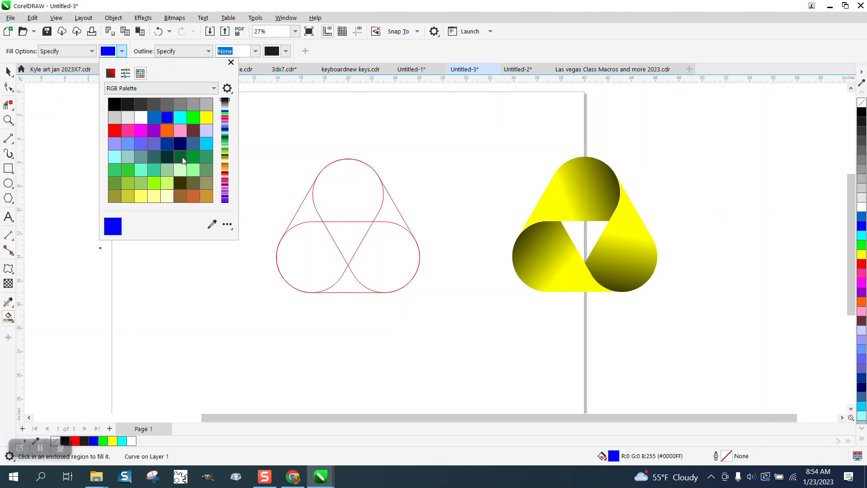
click(205, 118)
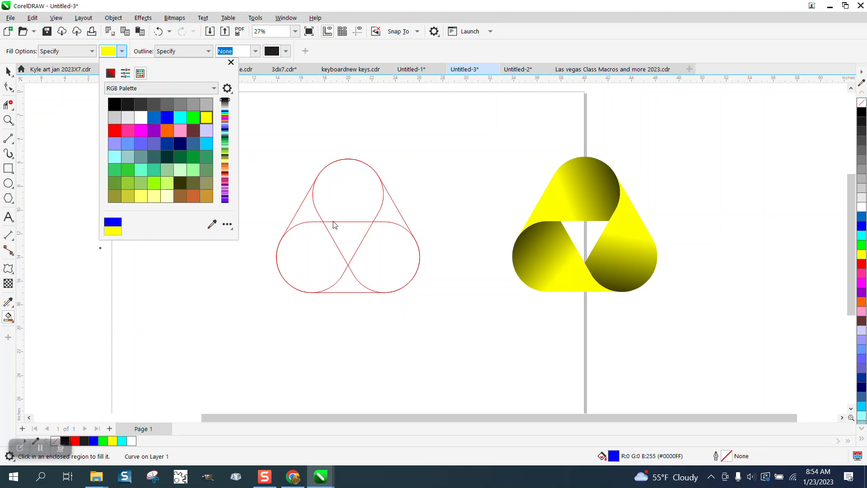
click(345, 231)
click(357, 235)
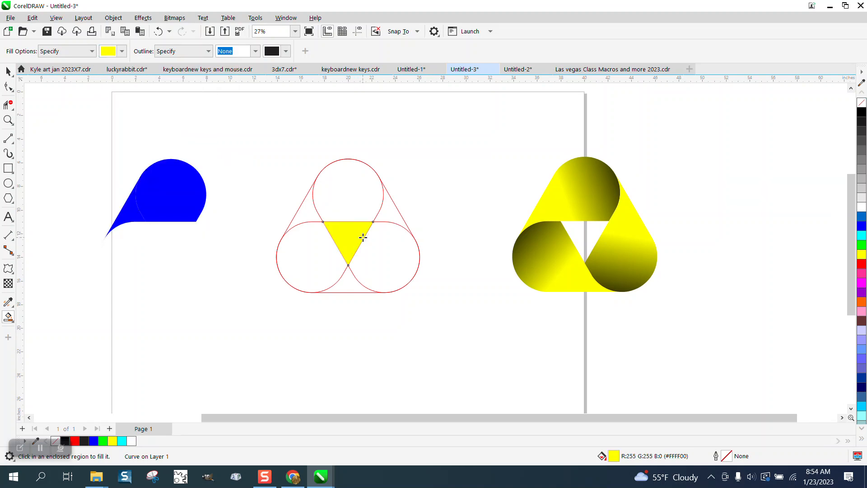
key(shift+Left)
Move the three red rounded rectangles 45 inches right, and shift the three filled pieces 15 inches right into their original place.
click(8, 71)
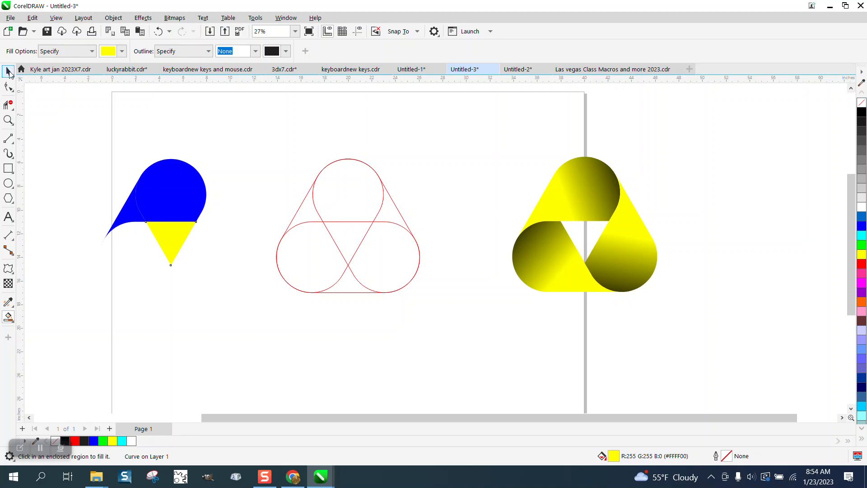
drag(241, 148, 460, 323)
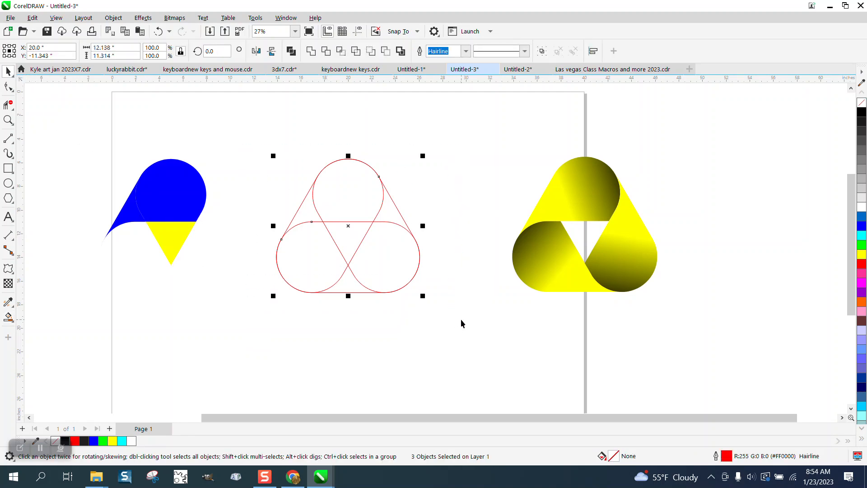
key(shift+Right)
key(shift+Right)
key(shift+Right)
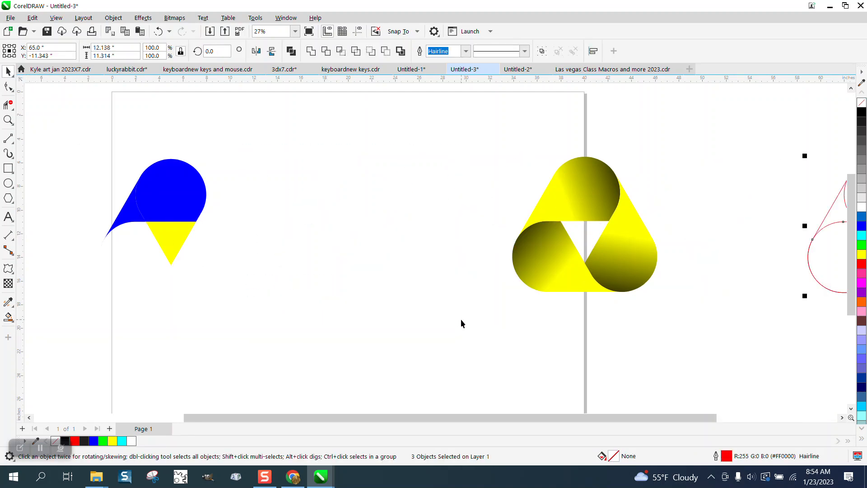
drag(77, 122, 326, 316)
key(shift+Right)
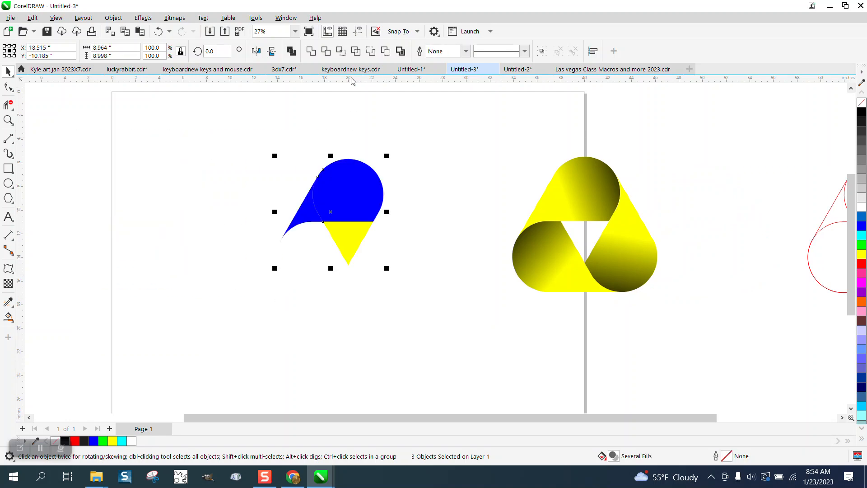
Show the guidelines and delete the highest and lowest horizontal ones, keeping the middle horizontal and the vertical guideline.
click(357, 32)
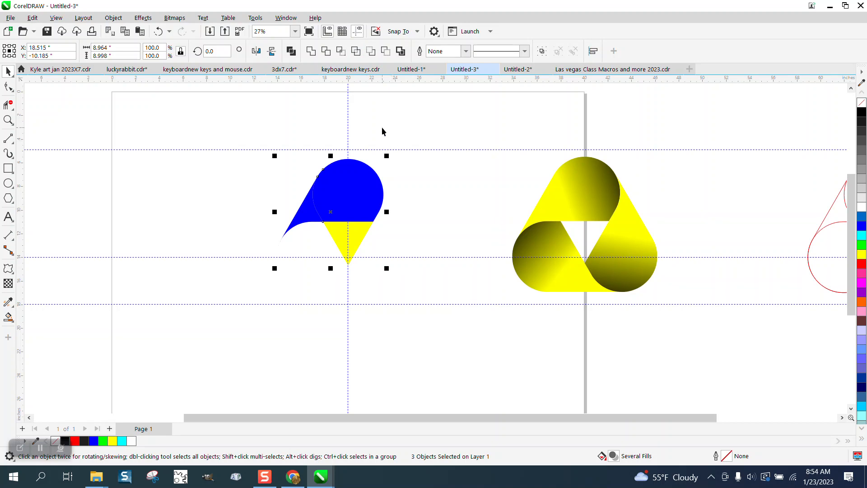
click(421, 150)
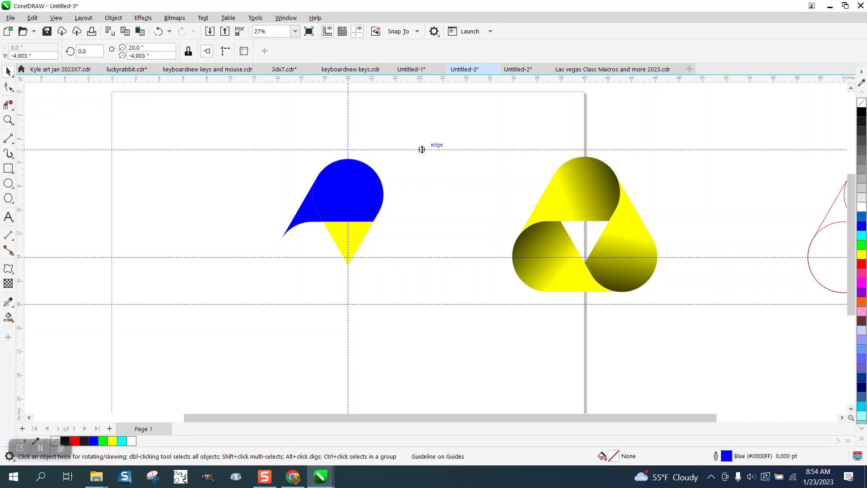
key(Delete)
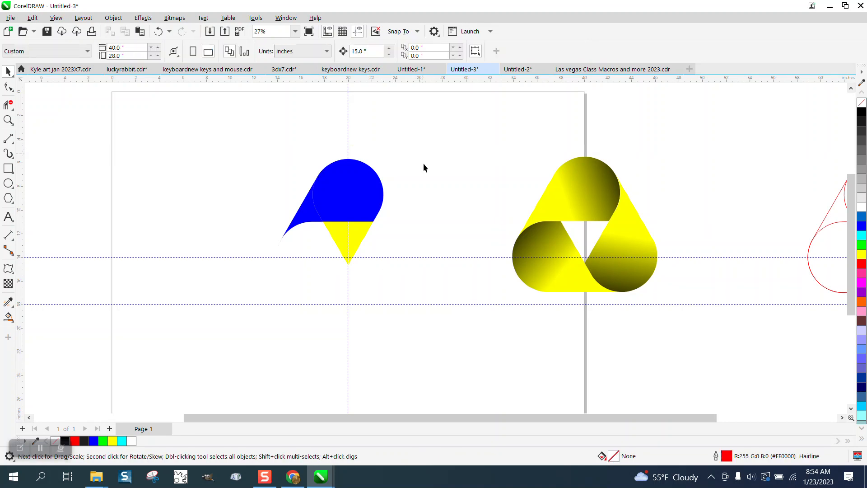
click(411, 304)
key(Delete)
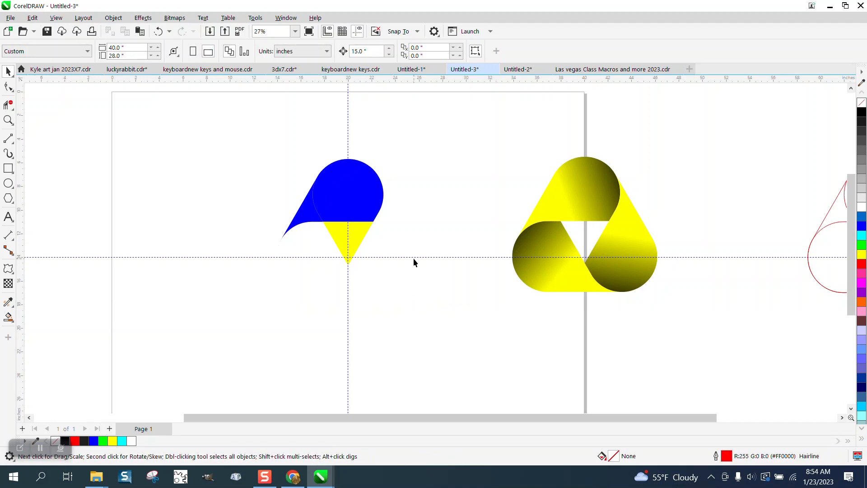
click(414, 257)
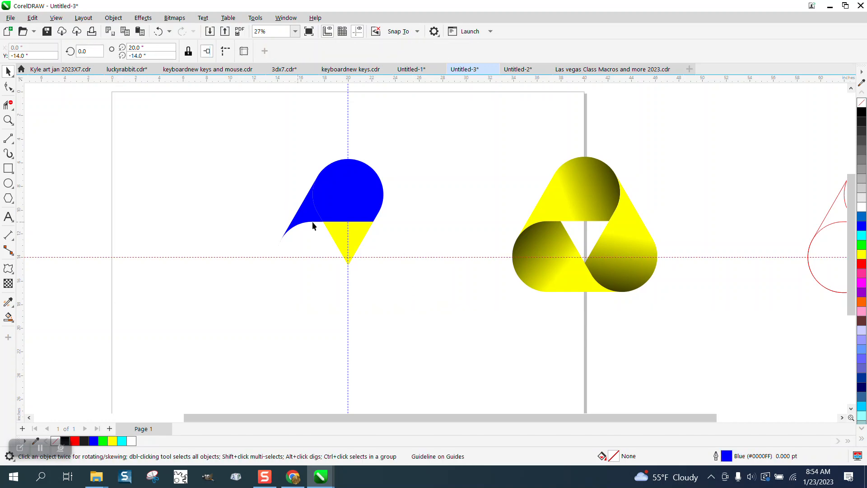
click(449, 215)
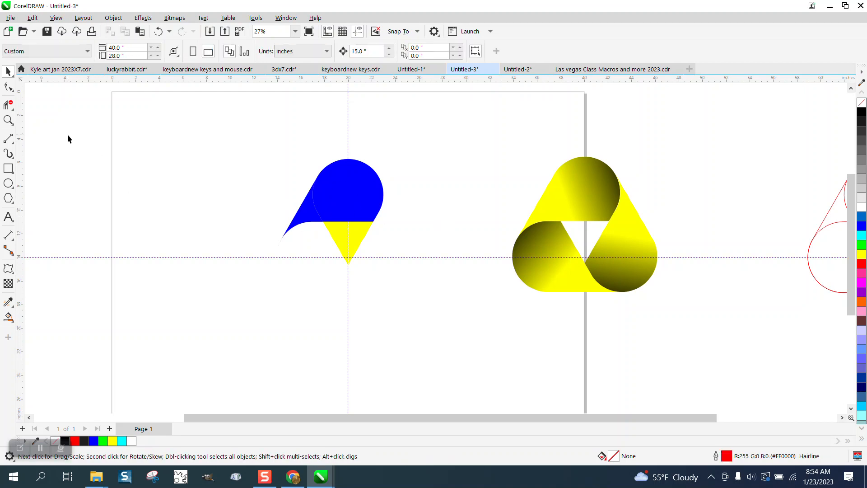
Hide the guidelines and change the yellow triangle to no fill with a black outline.
click(13, 121)
drag(287, 178, 470, 311)
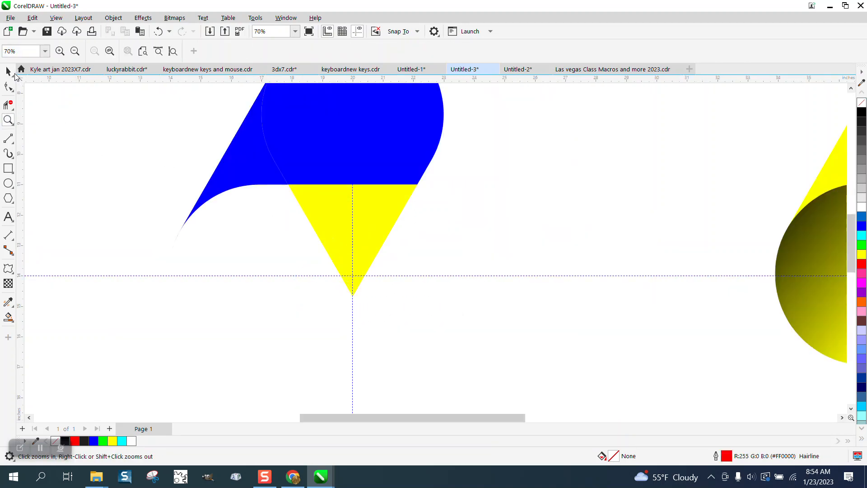
click(8, 72)
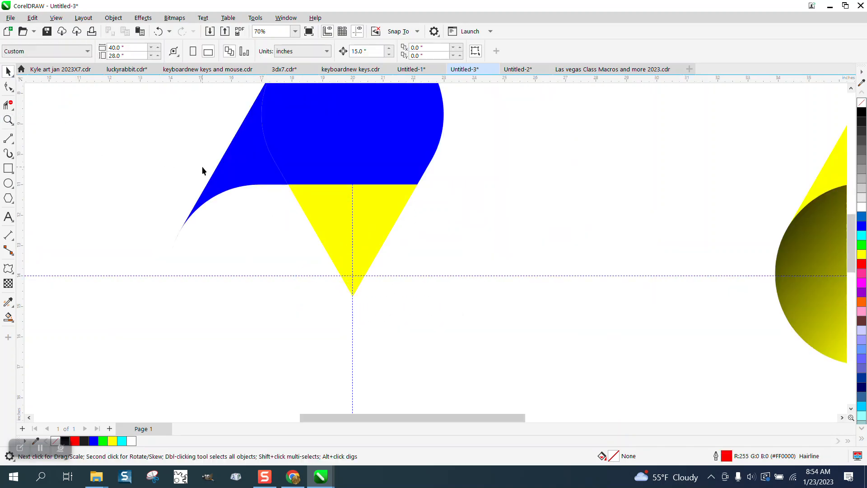
click(358, 30)
click(392, 208)
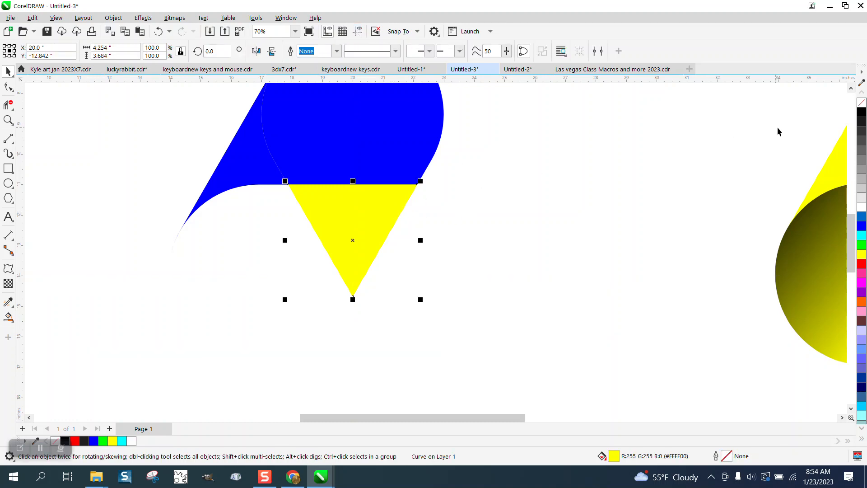
click(862, 104)
right_click(862, 113)
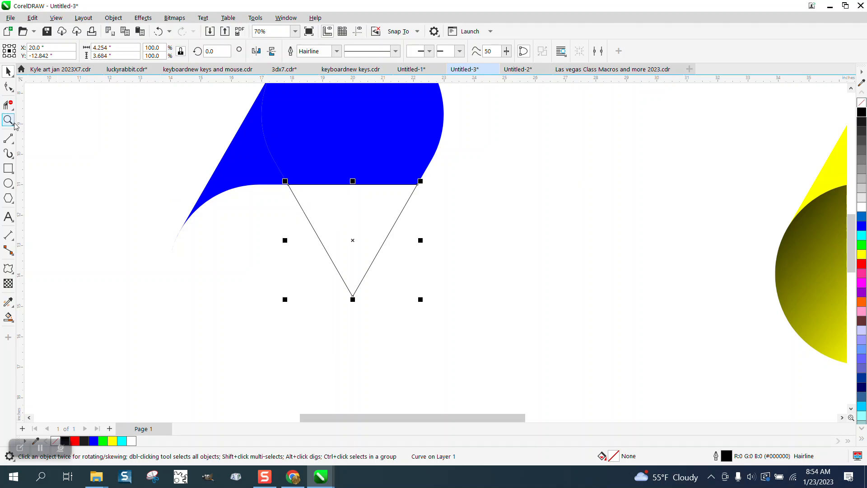
Draw two crossing 2-point lines from the midpoints of the triangle's slanted sides to the opposite upper corners.
click(12, 144)
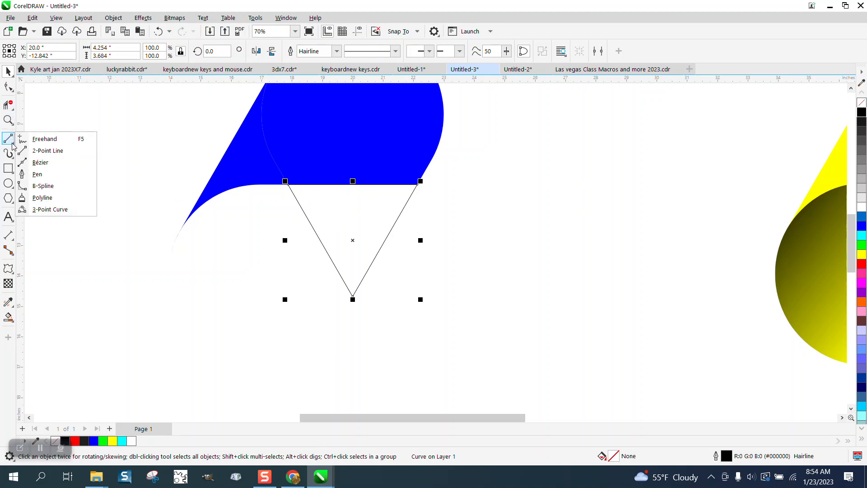
click(36, 151)
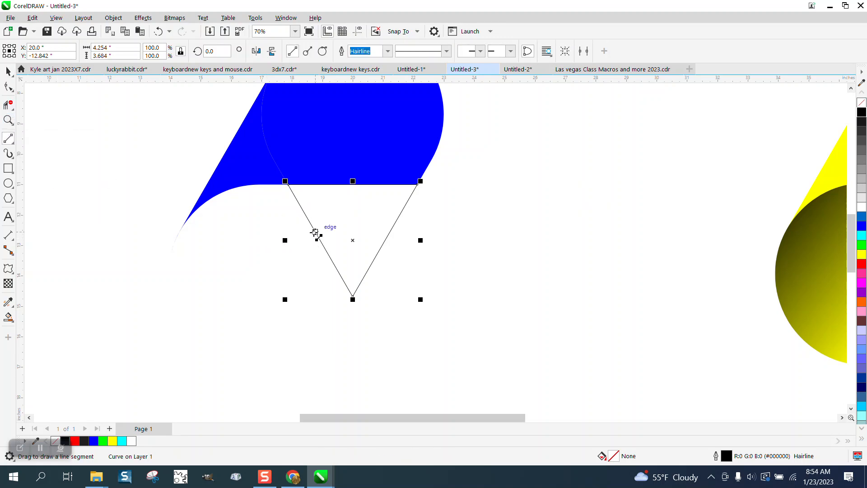
mouse_move(321, 240)
mouse_down()
mouse_move(378, 217)
mouse_move(417, 184)
mouse_up()
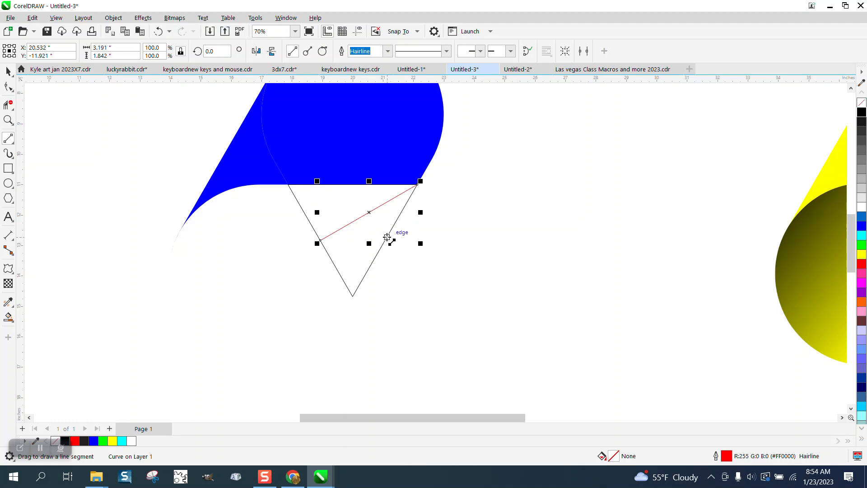
drag(385, 241, 290, 188)
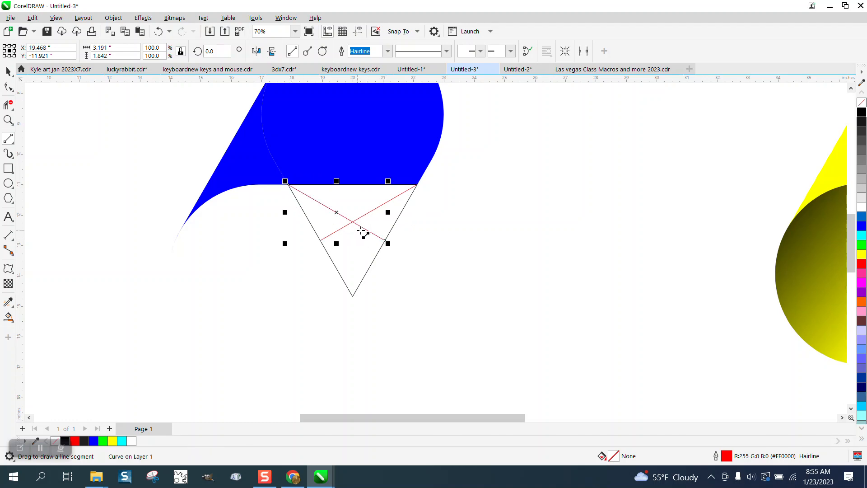
Combine the blue left sliver and the blue rounded top piece into one curve.
scroll(294, 284, down, 2)
click(8, 71)
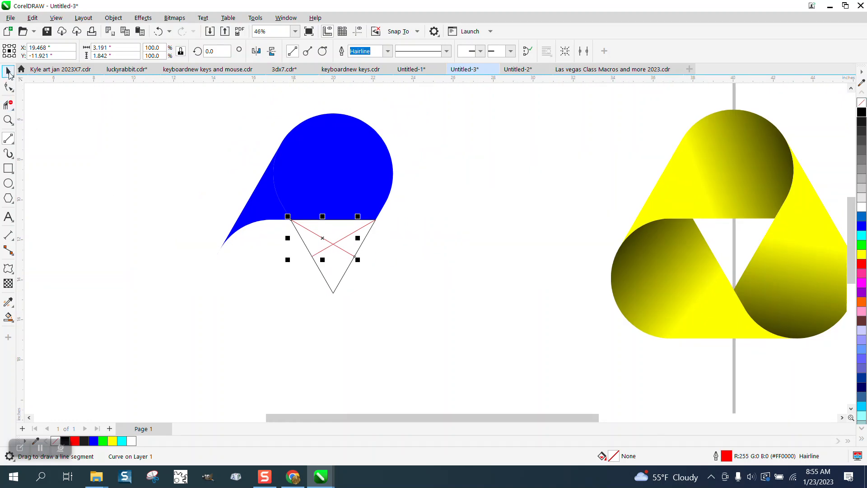
click(202, 166)
click(271, 212)
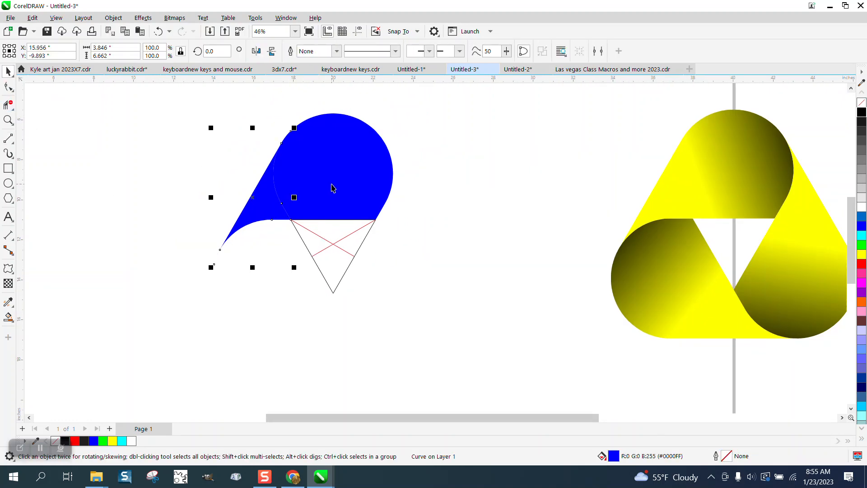
shift+click(333, 188)
click(114, 18)
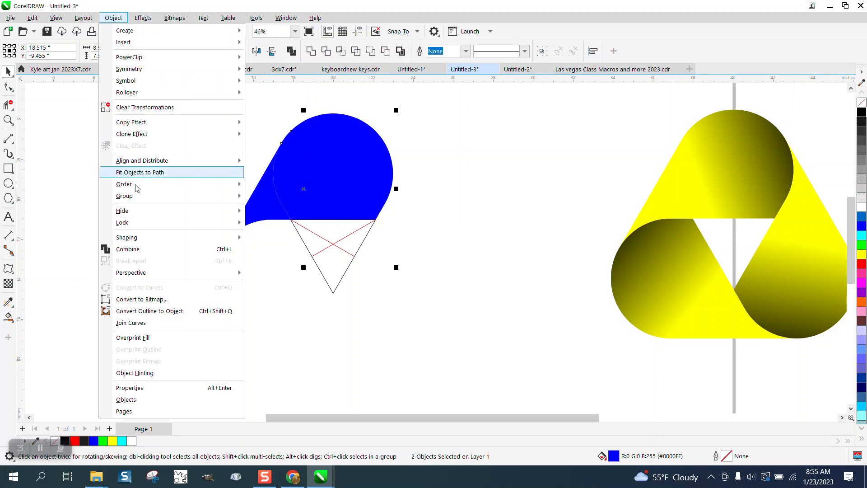
click(136, 246)
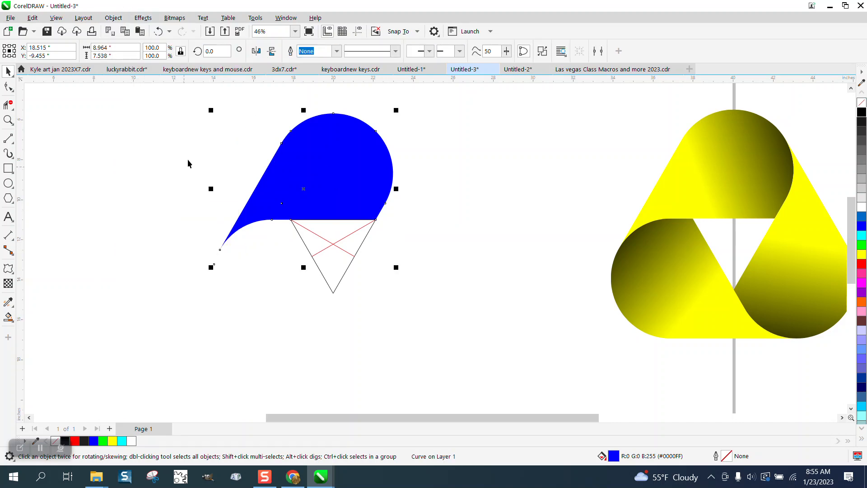
Apply a linear fountain fill to the combined blue shape, running from its upper-right edge to beyond the lower-left tail.
click(152, 158)
click(308, 172)
click(13, 322)
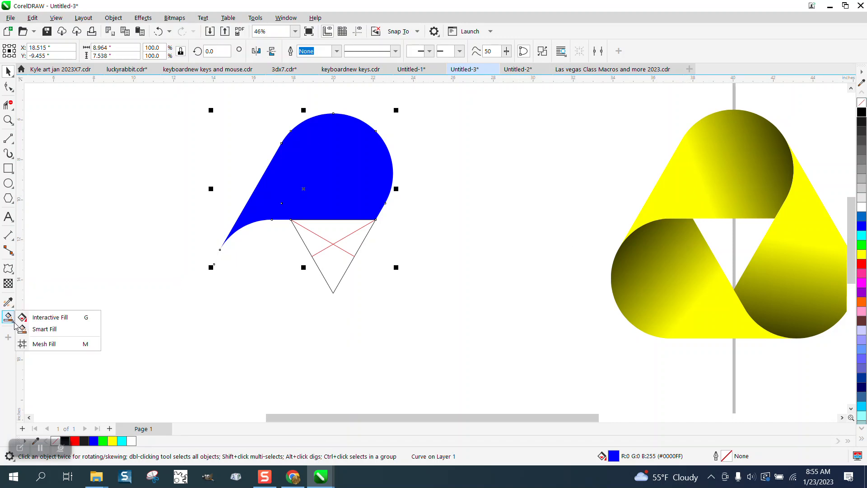
click(38, 321)
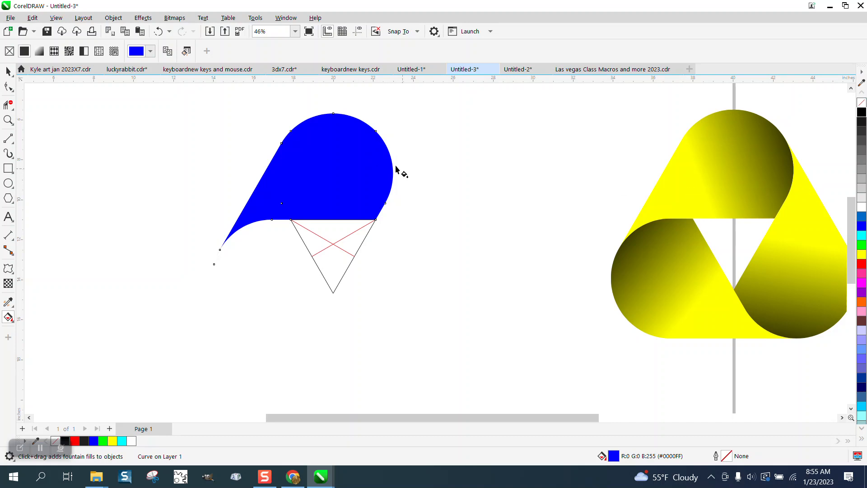
drag(382, 147, 173, 278)
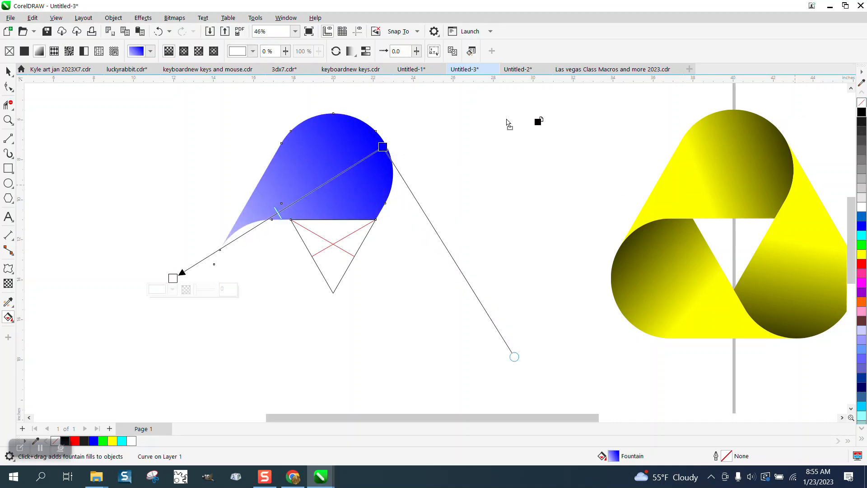
Make the fountain fill run from black to cyan, end it near the tail, and add a cyan node at the 38% position.
drag(383, 147, 384, 147)
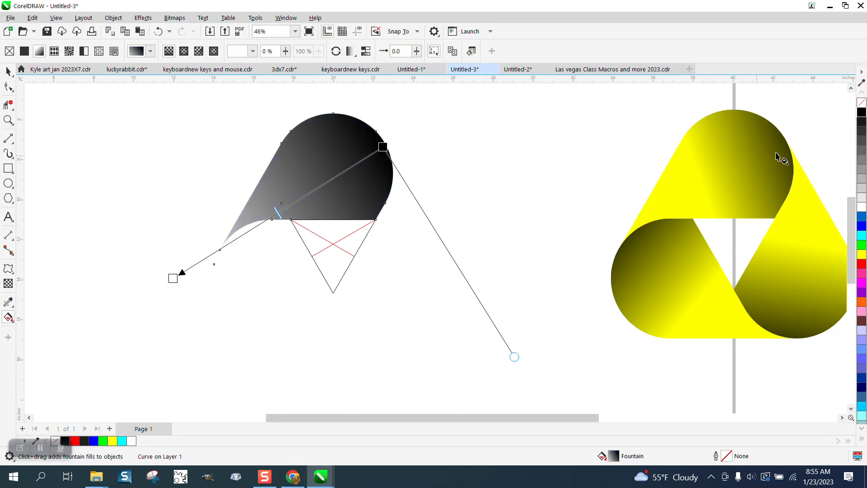
drag(862, 235, 229, 222)
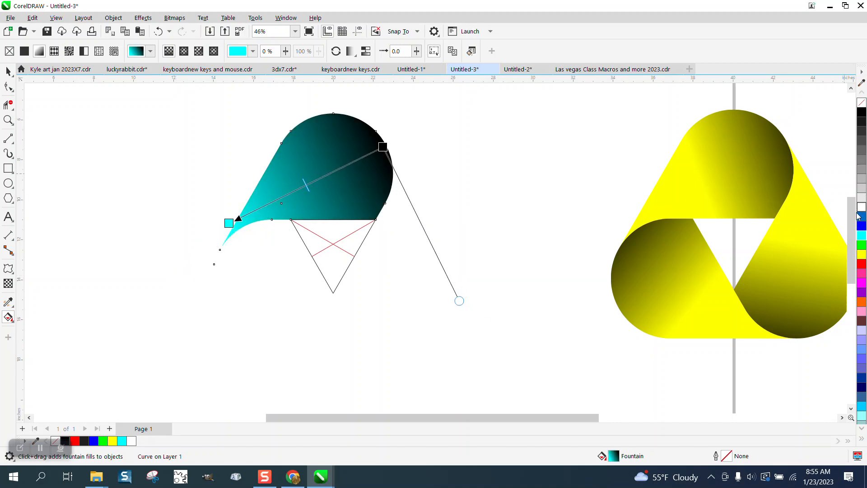
drag(862, 236, 329, 184)
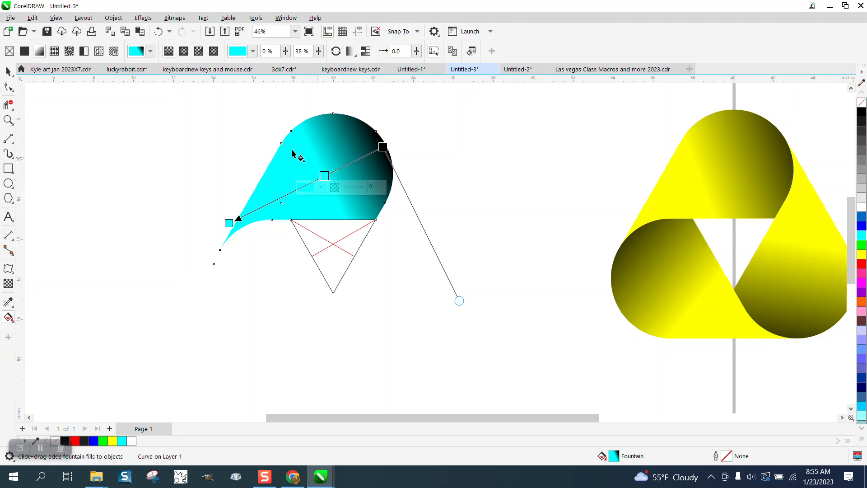
Move the gradient segment's centre of rotation to the intersection of the two red lines inside the triangle.
click(12, 70)
click(107, 99)
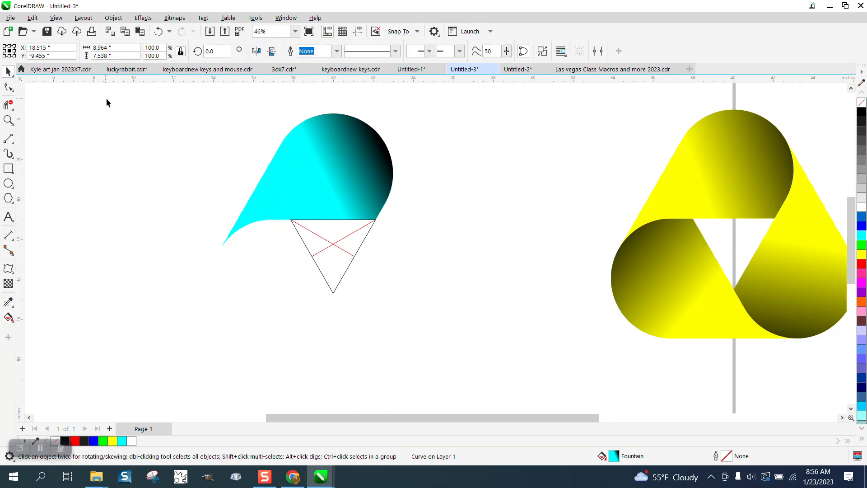
click(322, 168)
click(321, 173)
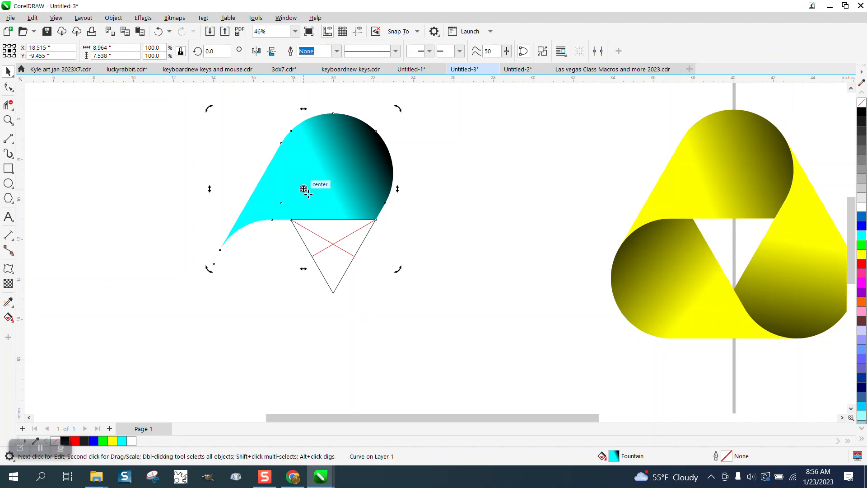
drag(304, 189, 333, 244)
Make a copy of the gradient segment rotated to 120 degrees about the crossing point of the red lines.
drag(223, 52, 183, 53)
text(60)
key(Return)
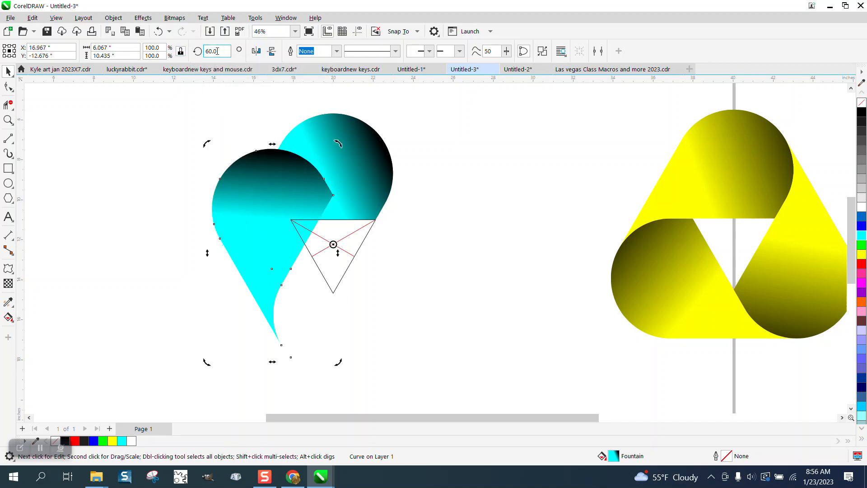
text(120)
key(Return)
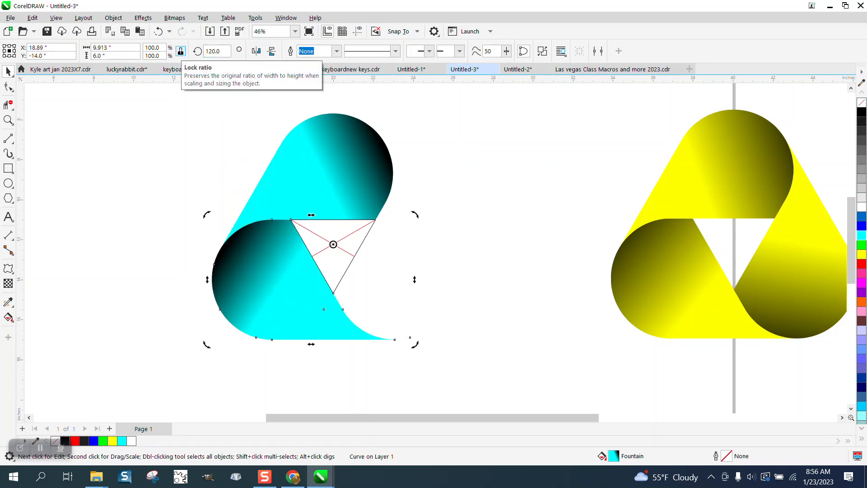
Create the third segment from the lower-left one, rotated to 240 degrees about the same centre, discarding any offset duplicate.
key(ctrl+d)
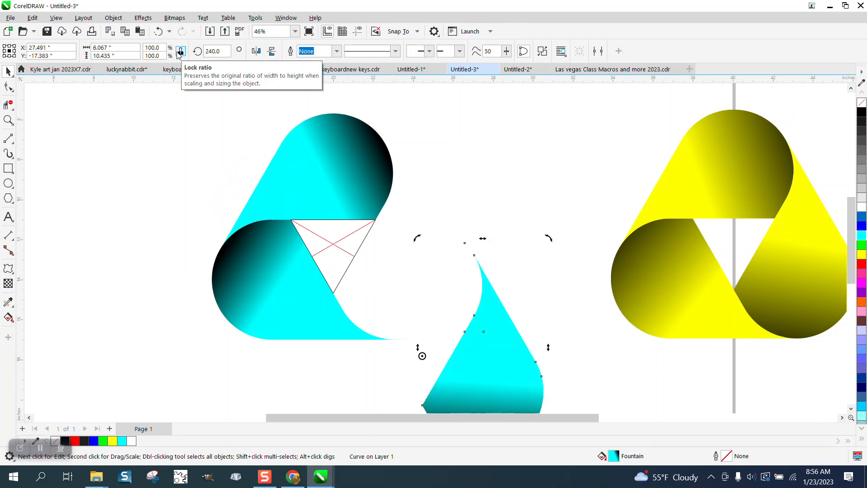
key(Delete)
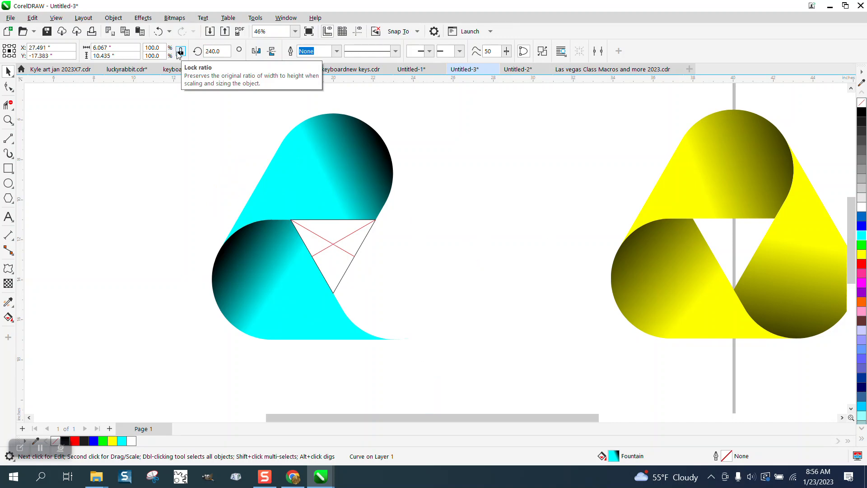
click(256, 254)
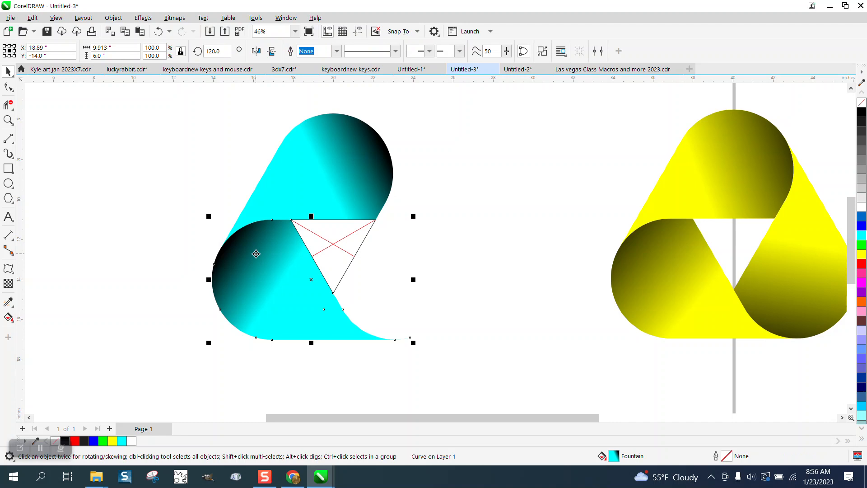
click(258, 253)
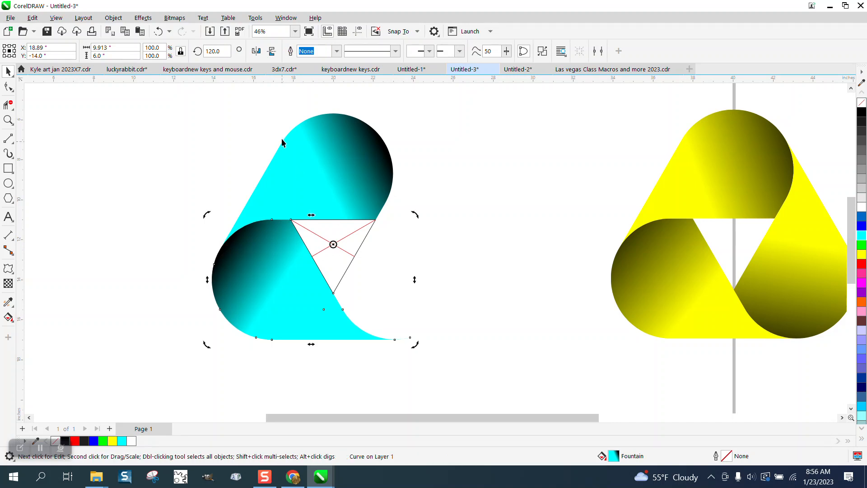
click(218, 51)
text(240)
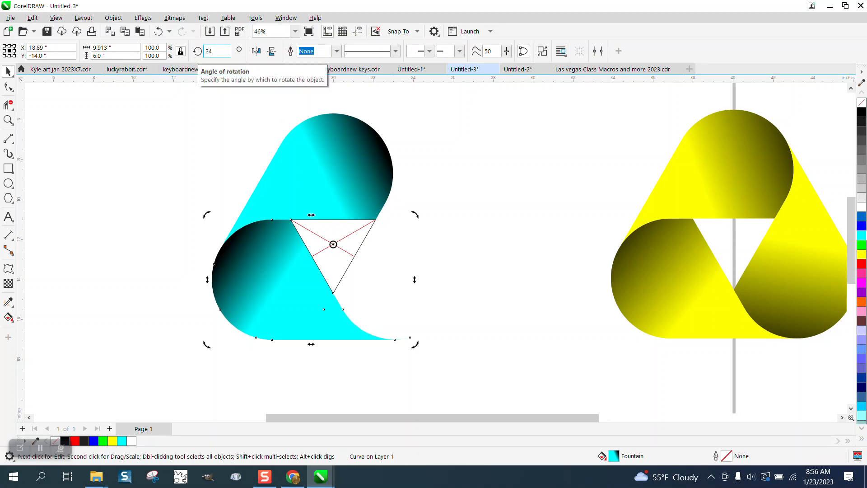
key(Return)
click(474, 172)
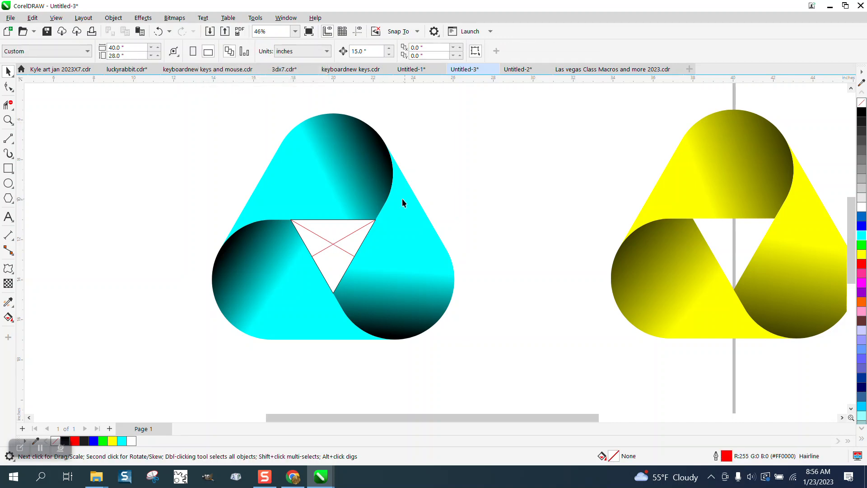
Delete the black outlined triangle and both red crossing lines from the centre of the cyan logo.
click(328, 246)
key(Delete)
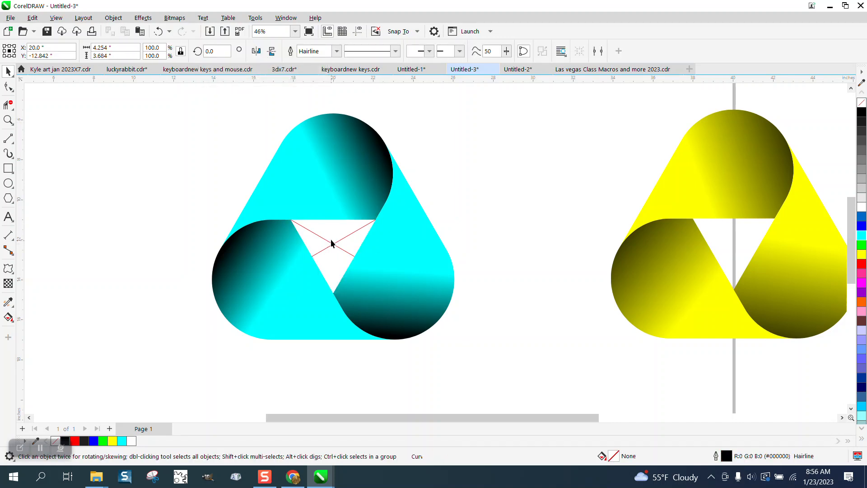
click(334, 243)
key(Delete)
click(332, 243)
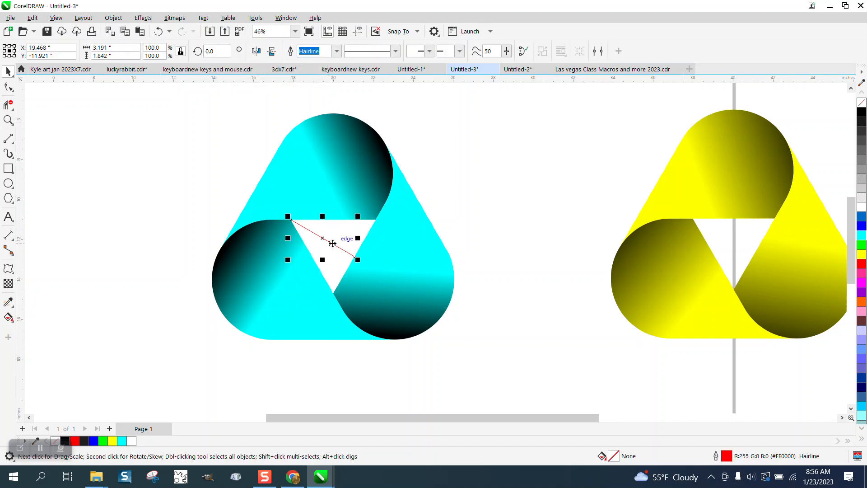
key(Delete)
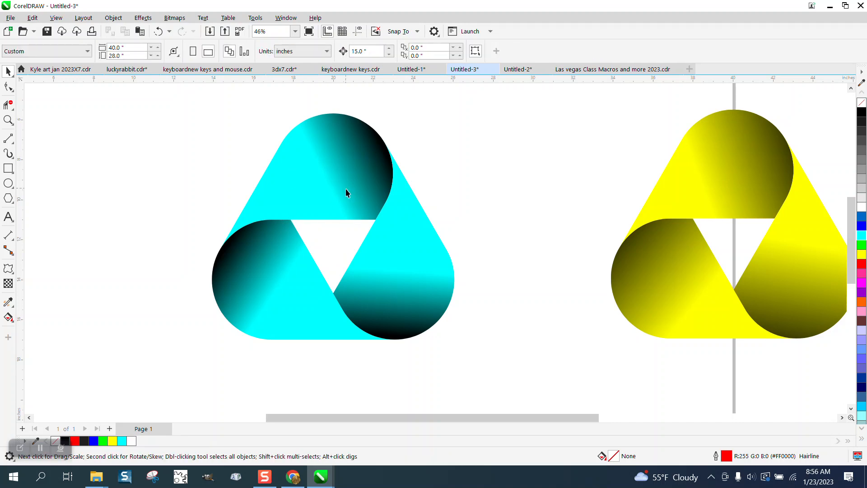
scroll(334, 190, down, 1)
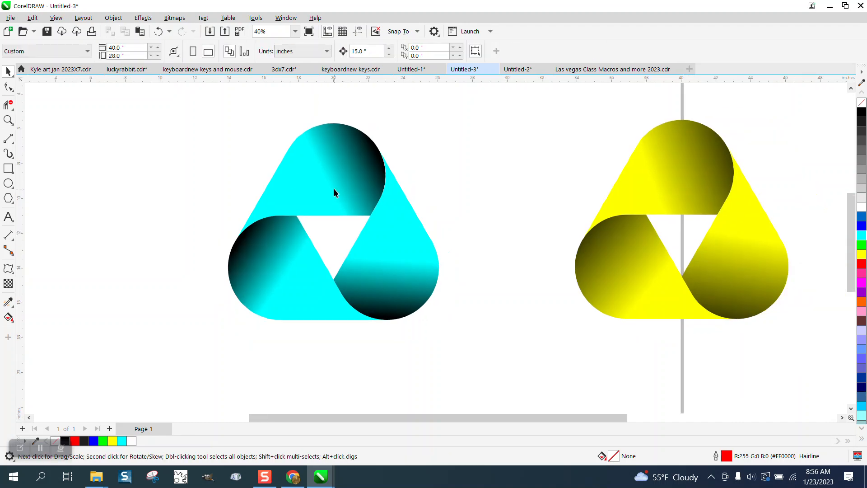
scroll(334, 190, down, 1)
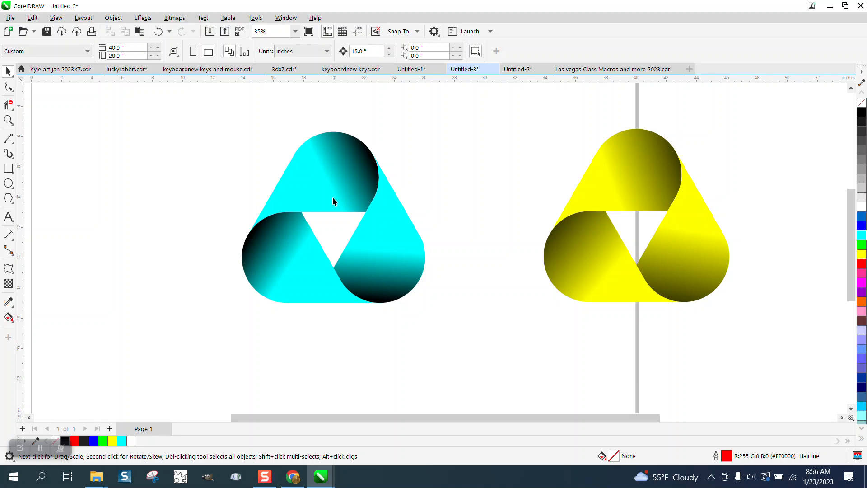